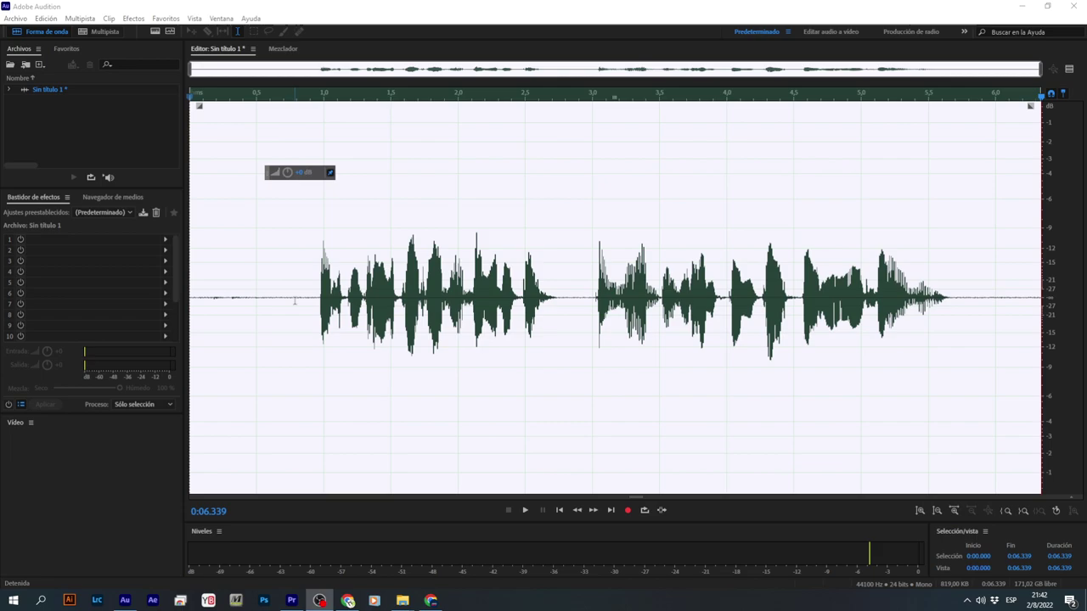
- Delete the silent stretch from 0:00.000 to 0:00.409 at the beginning of the recording
drag(246, 305, 195, 316)
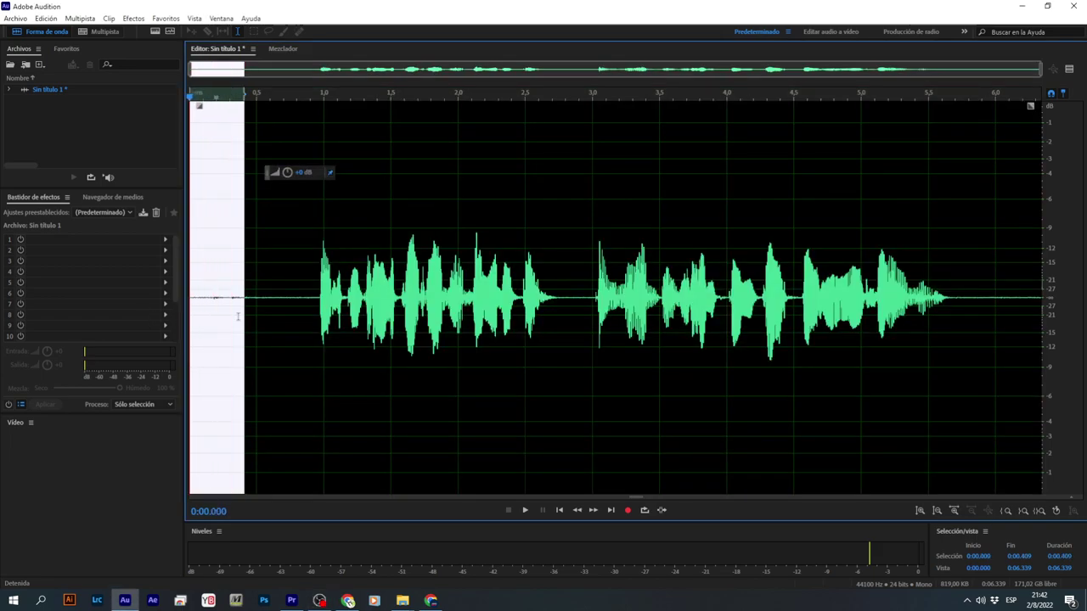
key(Delete)
- Load the VOZ RADIO EQUINOCIAL preset into the effects rack
click(101, 212)
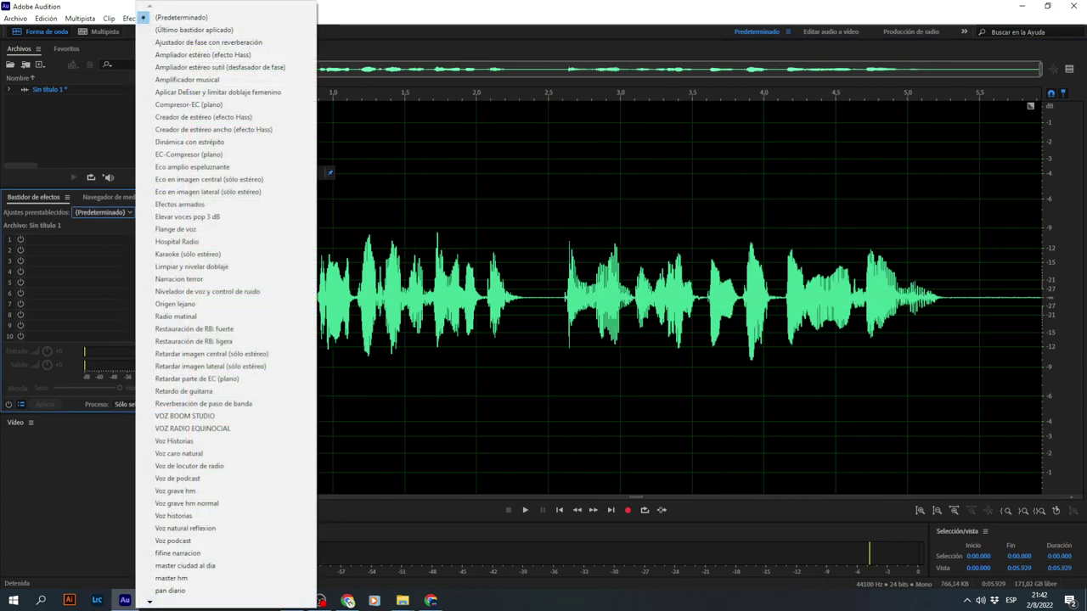
mouse_move(151, 602)
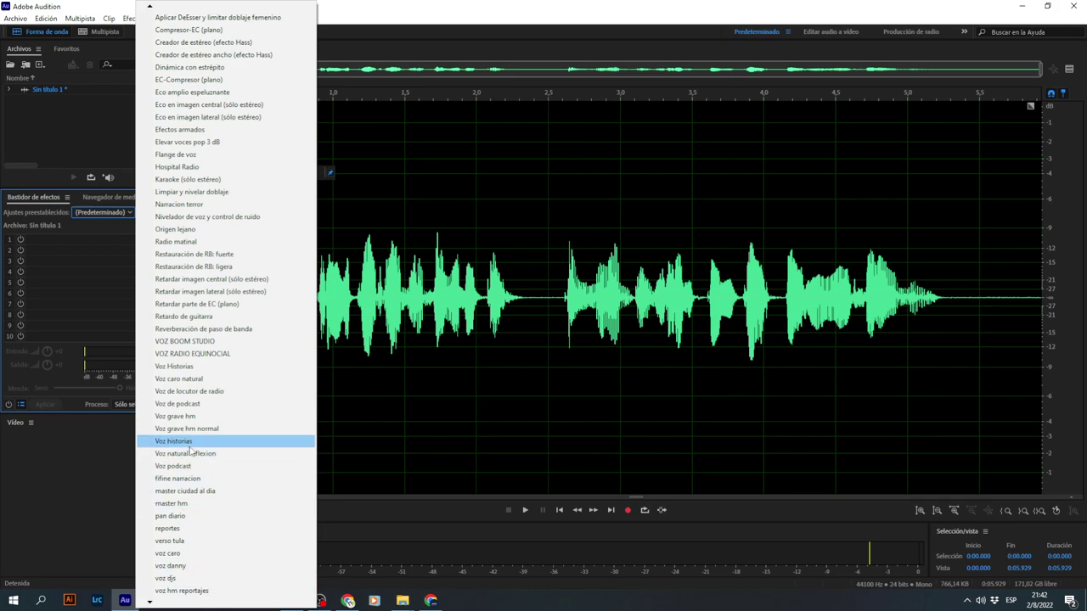
click(235, 360)
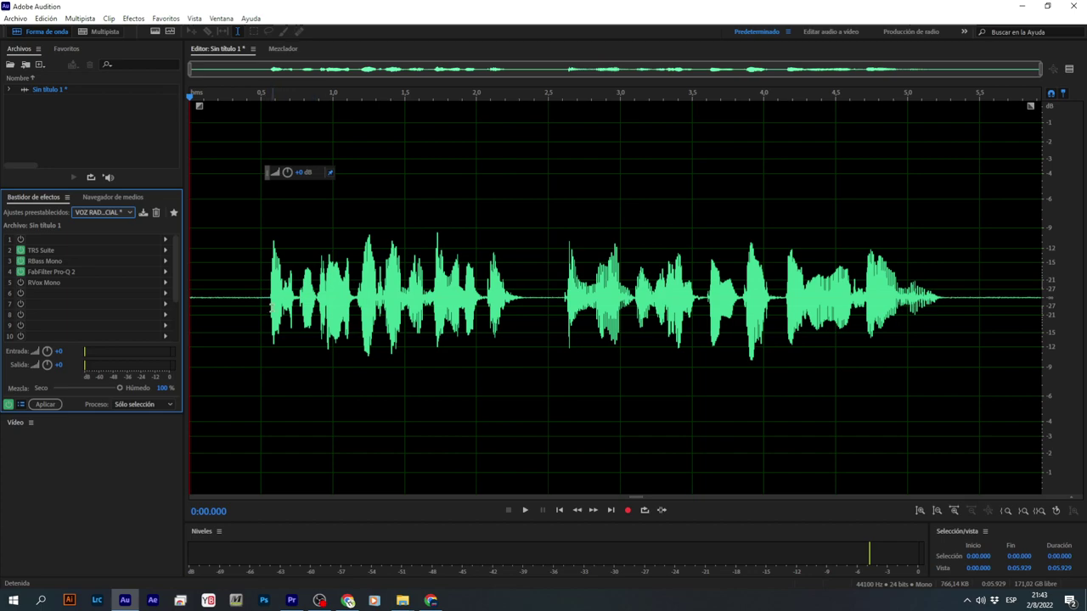
- Play the voice from 0:00.256 to hear it with the rack preset, and stop playback near the end of the speech
click(256, 311)
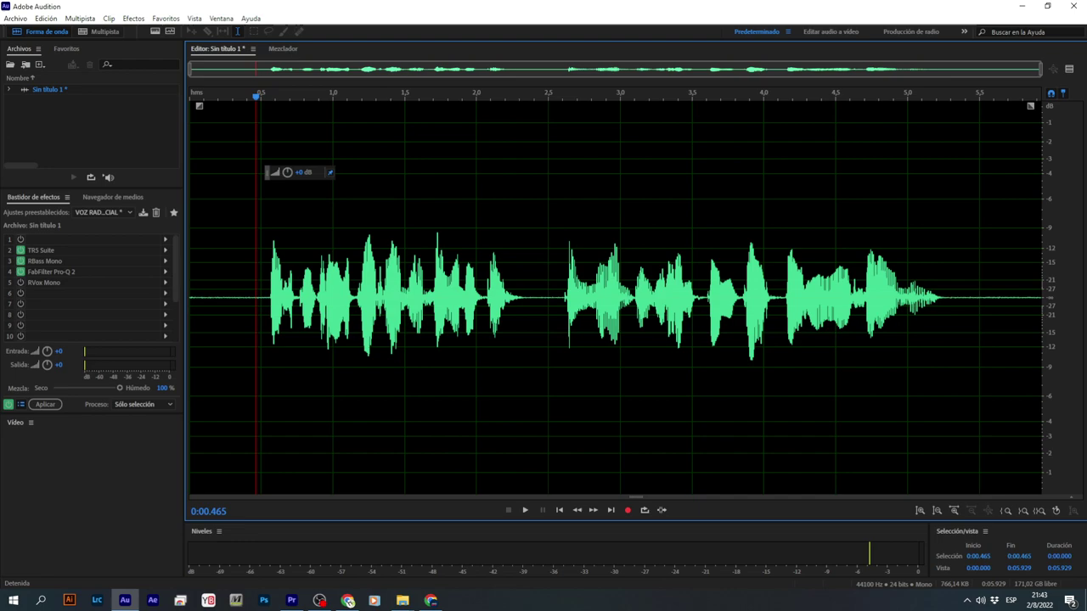
click(226, 315)
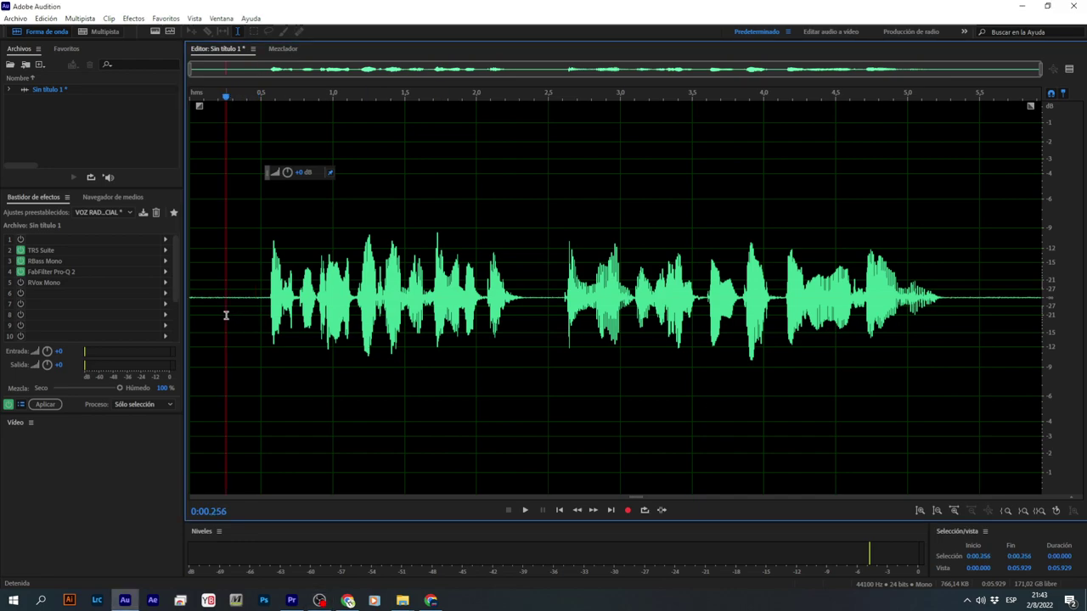
key(space)
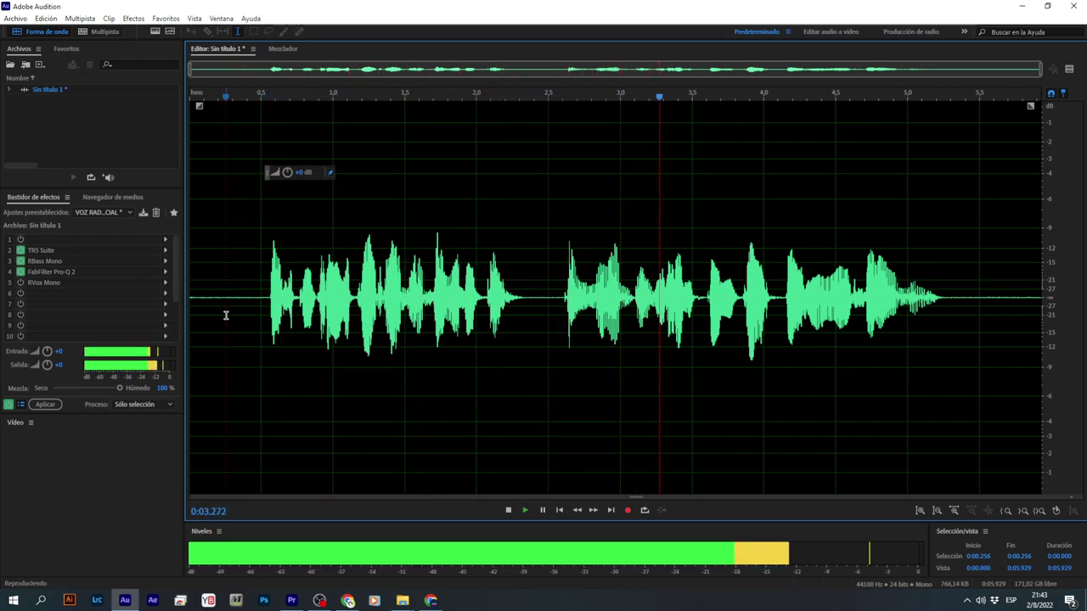
key(space)
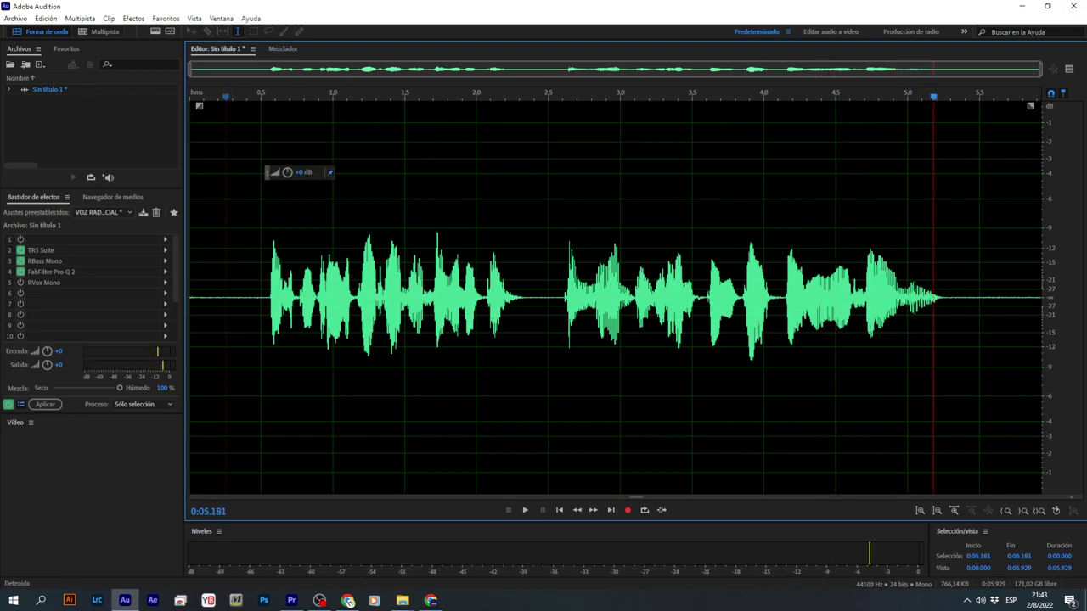
key(alt+Tab)
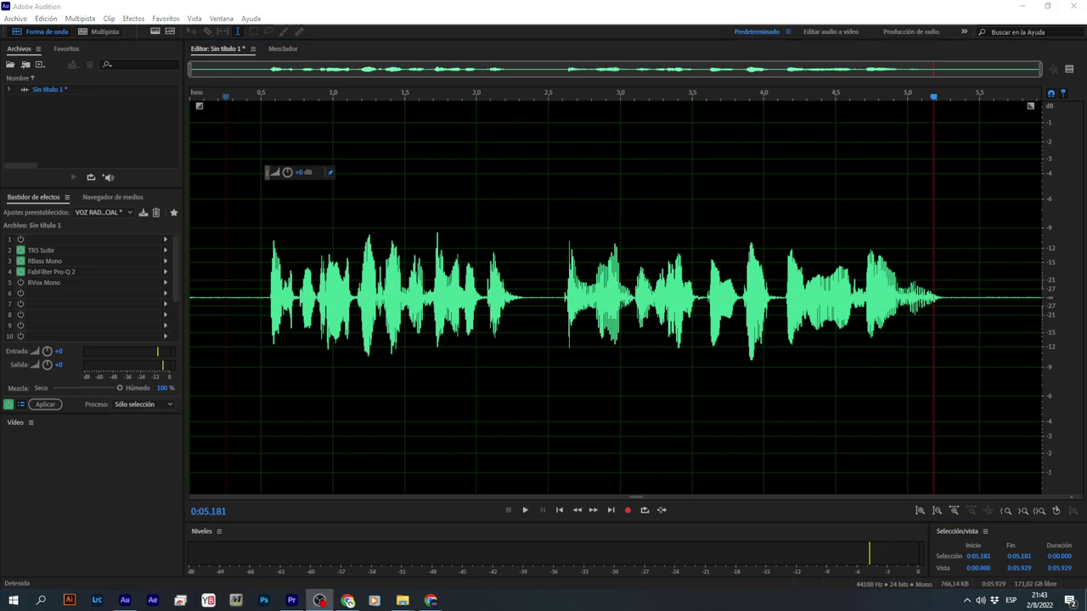
click(948, 303)
drag(948, 302, 1026, 319)
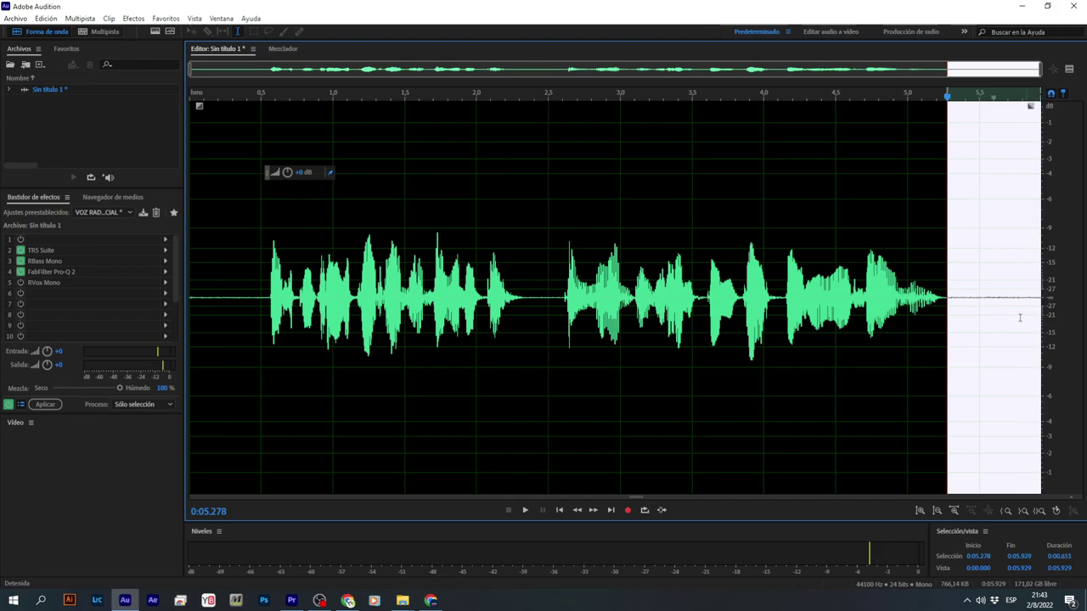
click(1002, 318)
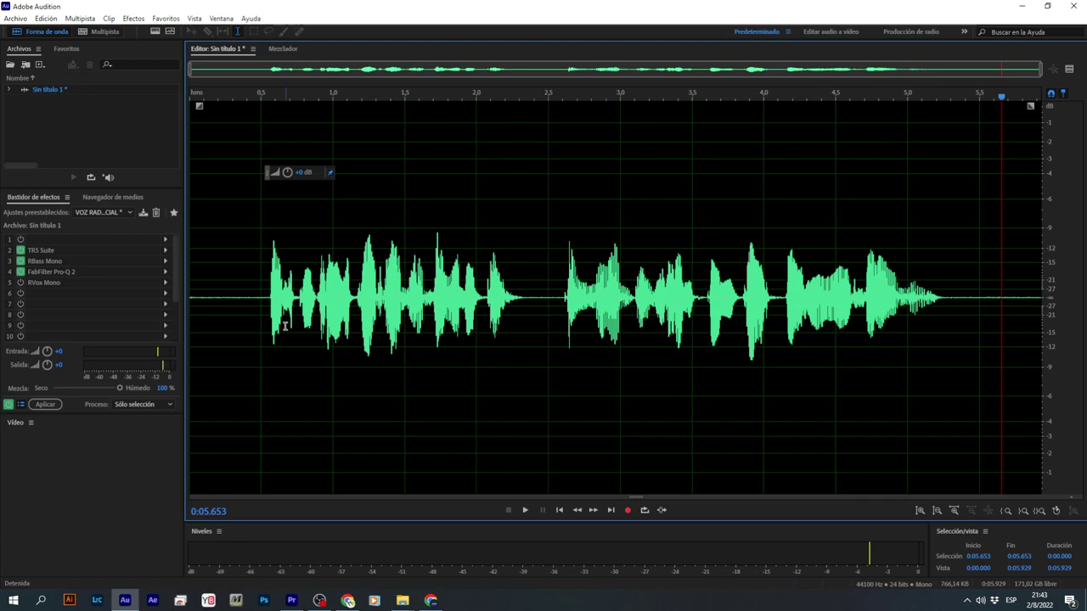
click(236, 301)
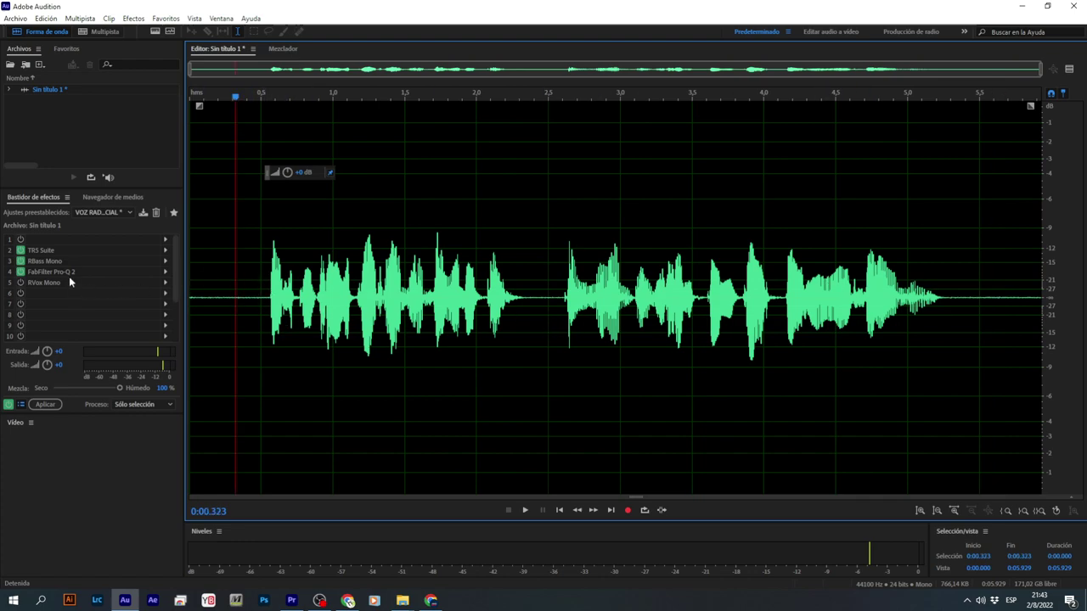
- Open the TR5 Suite effect and view its Mic Room, Linear Phase EQ, VC-670, Opto Comp and Brickwall Limiter modules in turn
click(58, 251)
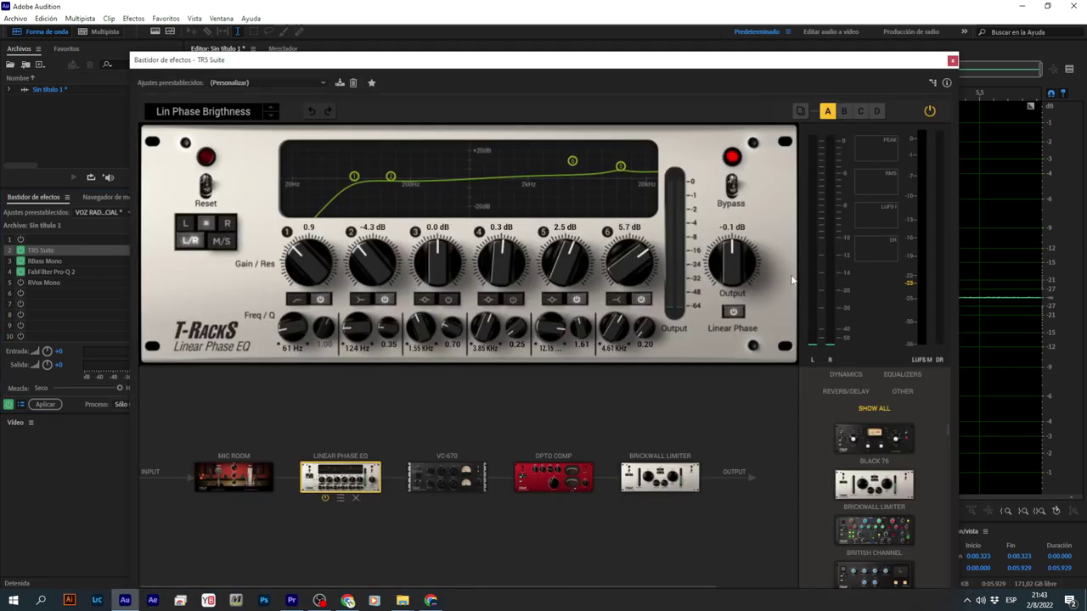
drag(605, 60, 609, 22)
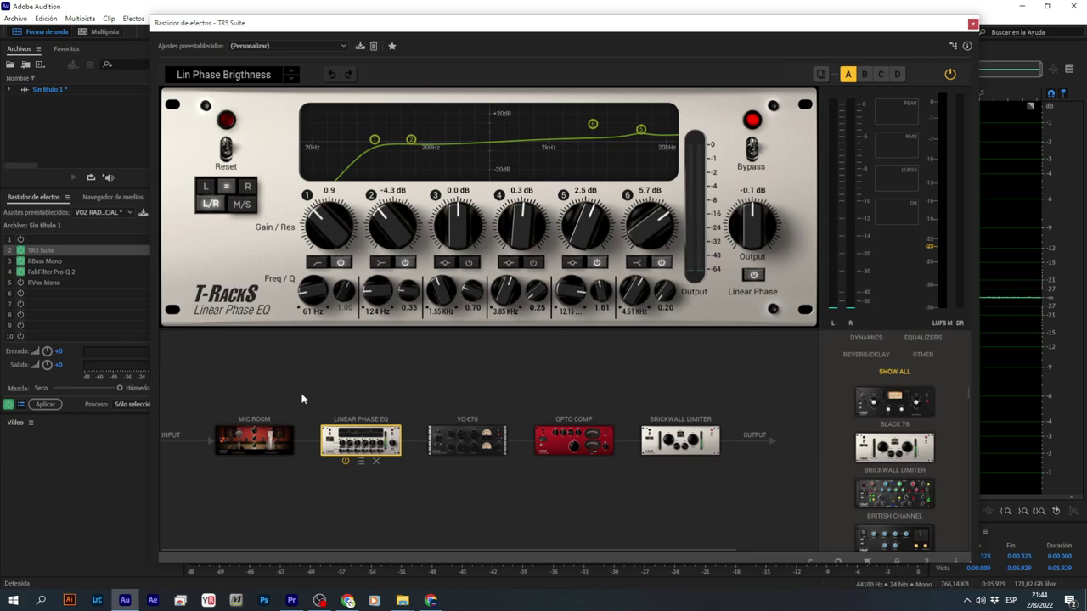
click(252, 441)
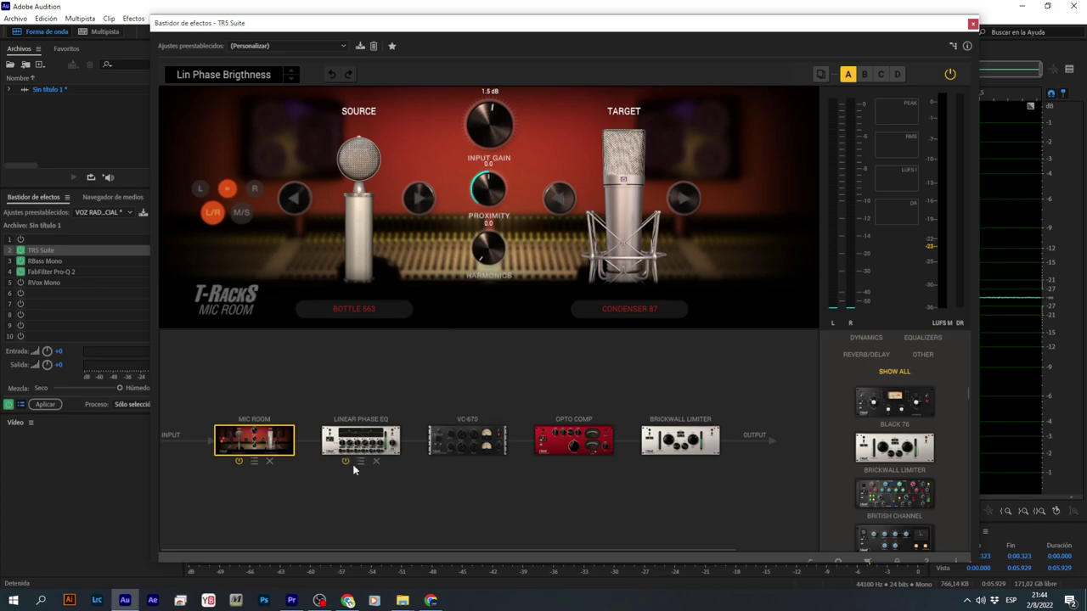
click(371, 442)
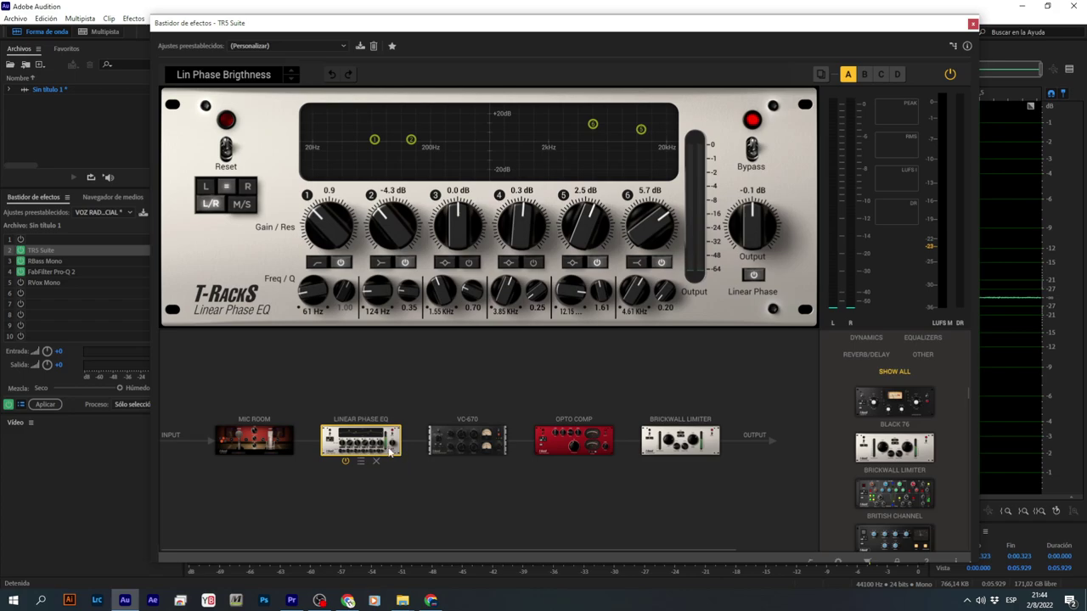
click(455, 440)
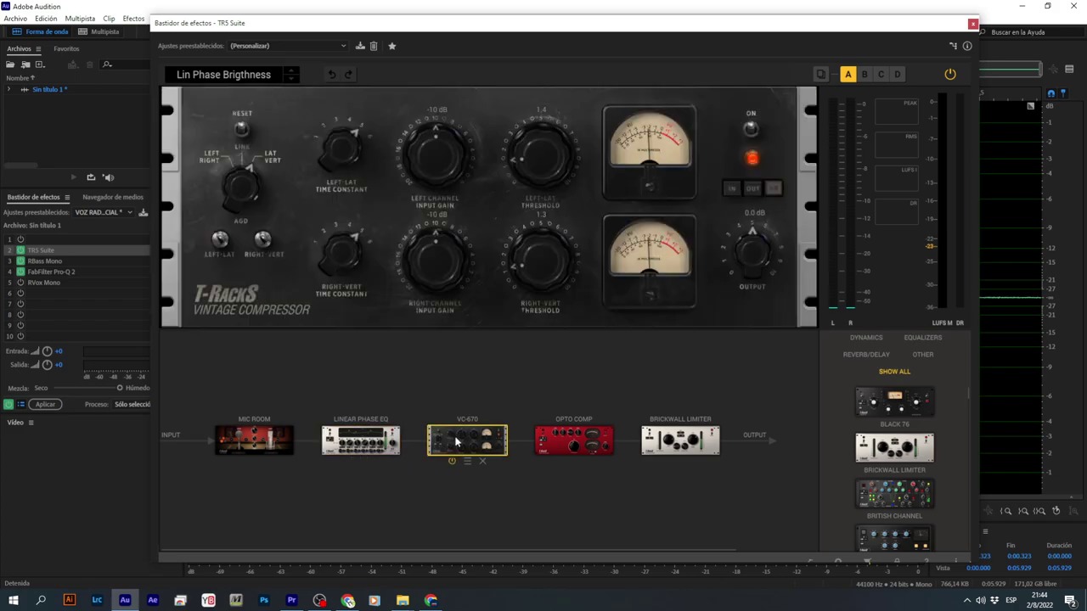
click(568, 440)
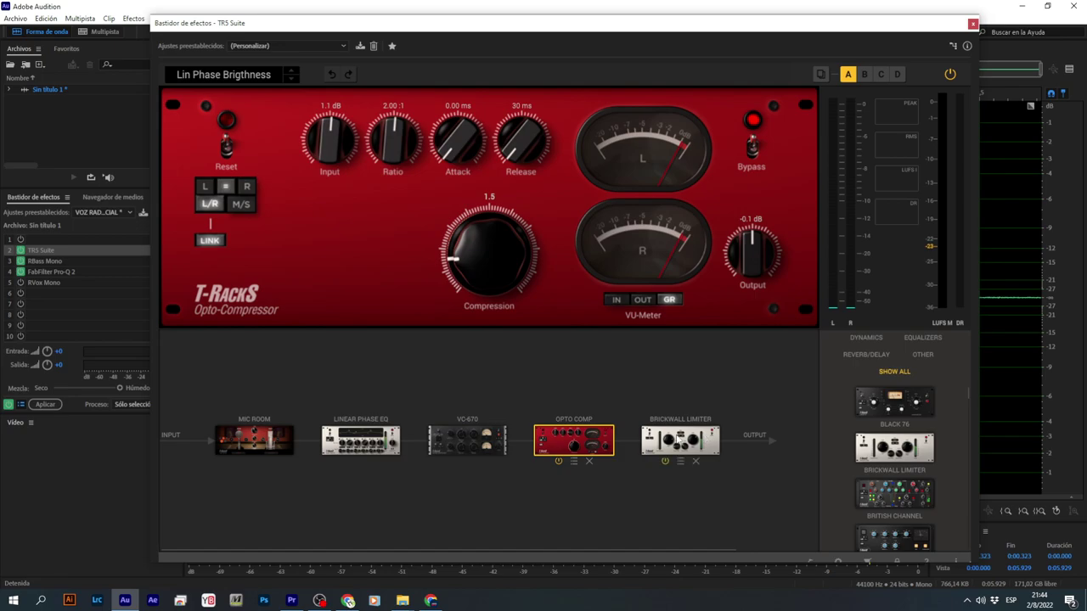
click(679, 436)
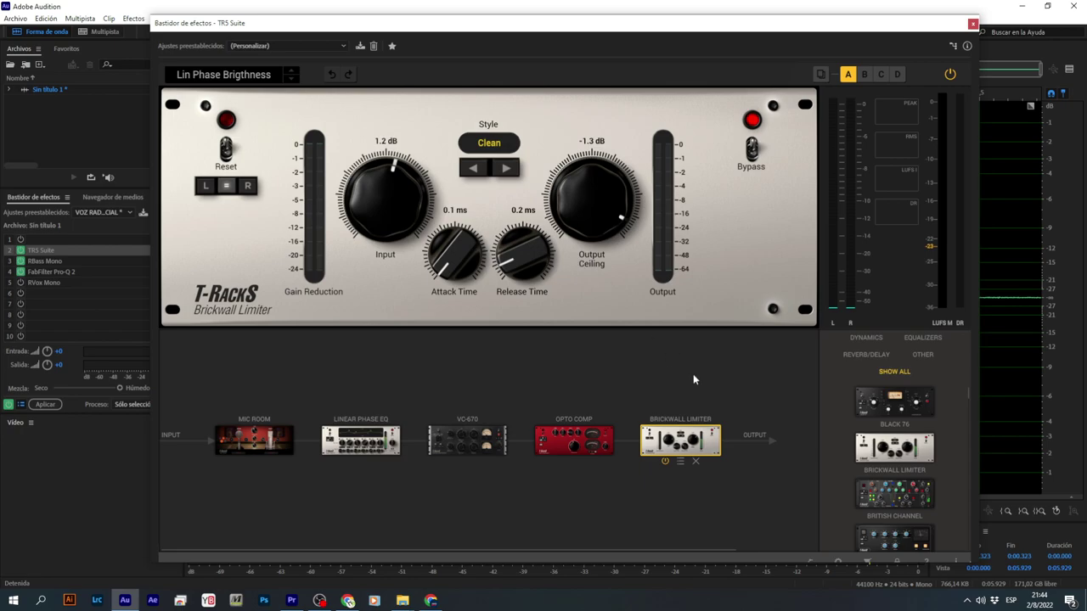
- Examine the TR5 Suite module settings once more from Mic Room through Brickwall Limiter, and close the effect
click(257, 432)
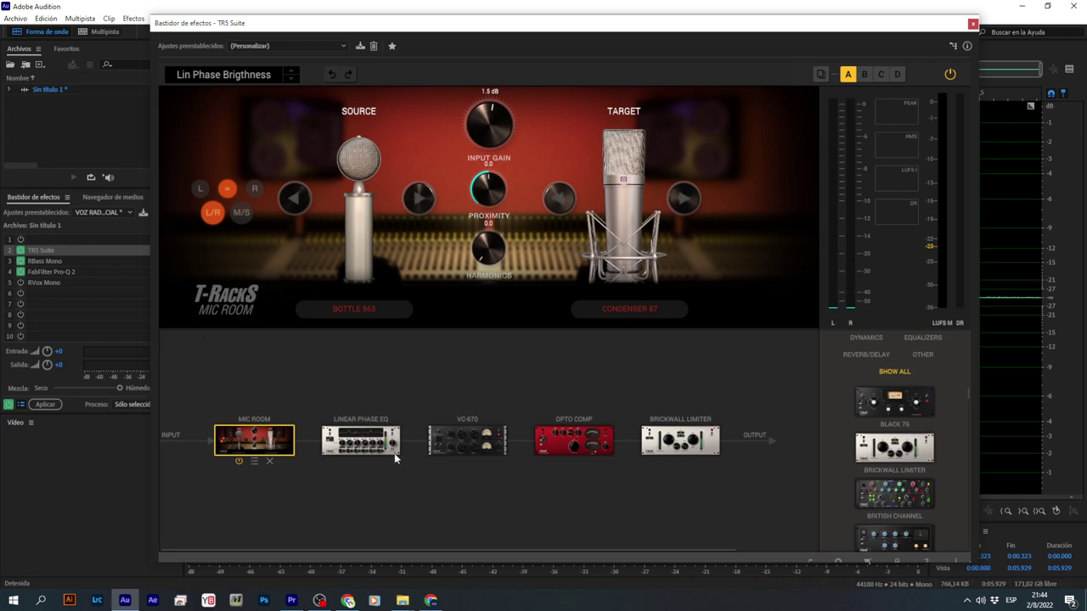
click(370, 437)
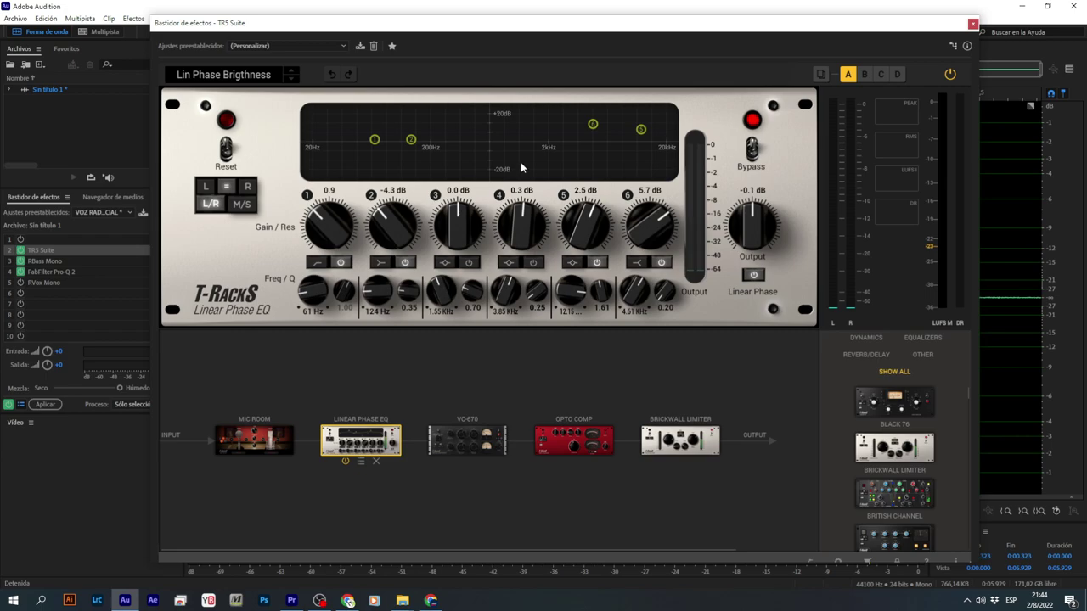
click(471, 438)
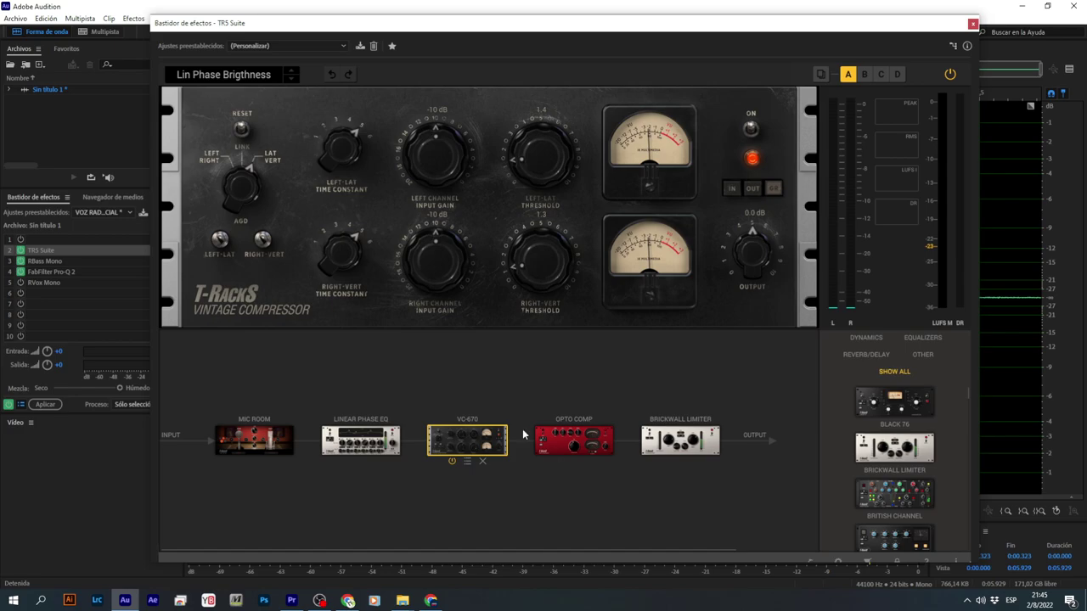
click(561, 438)
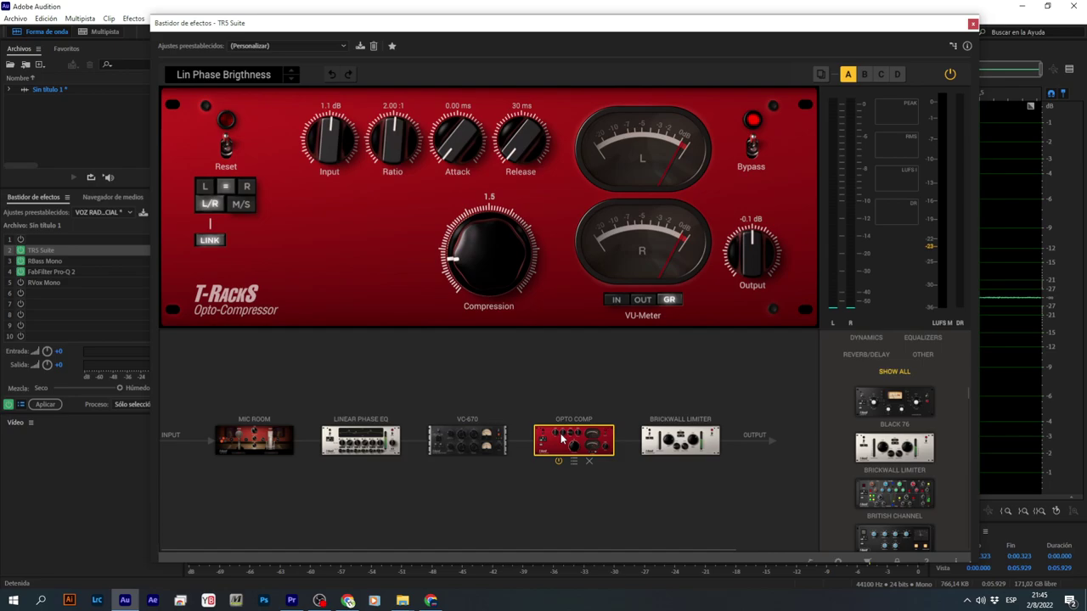
click(363, 439)
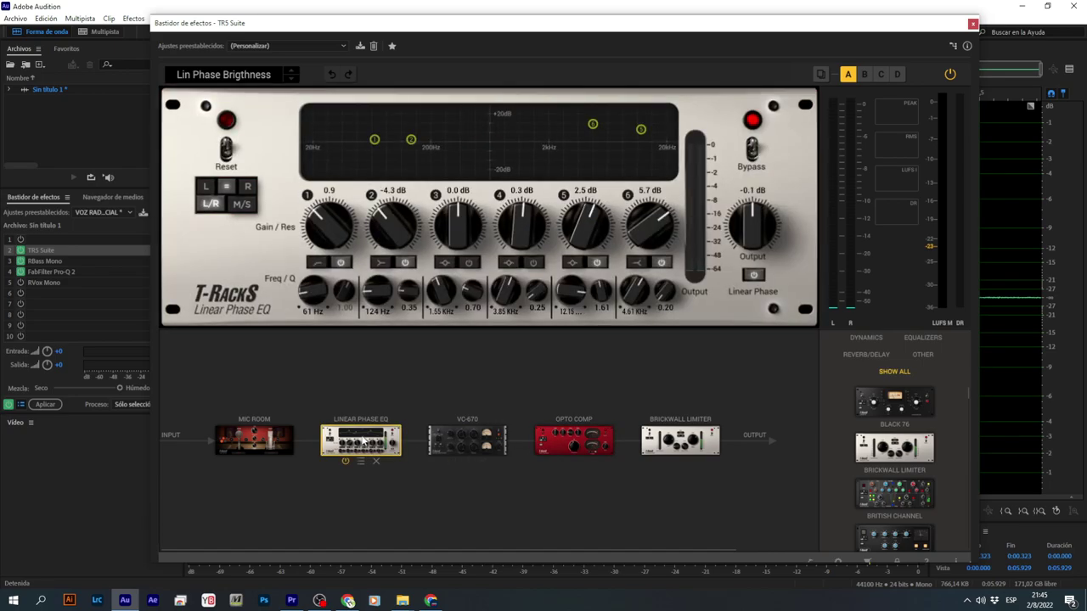
click(561, 437)
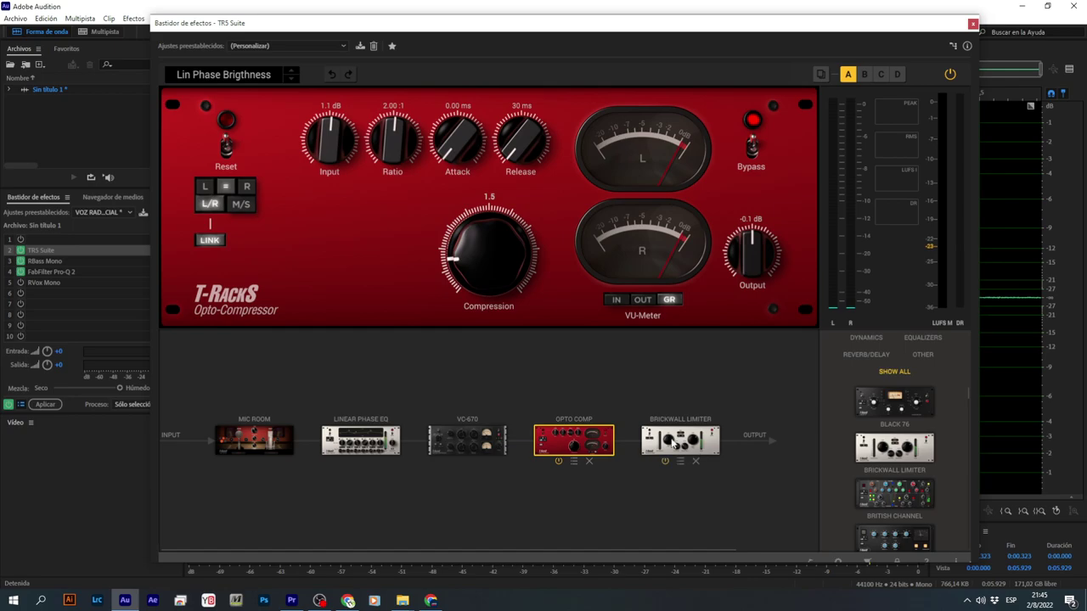
click(674, 443)
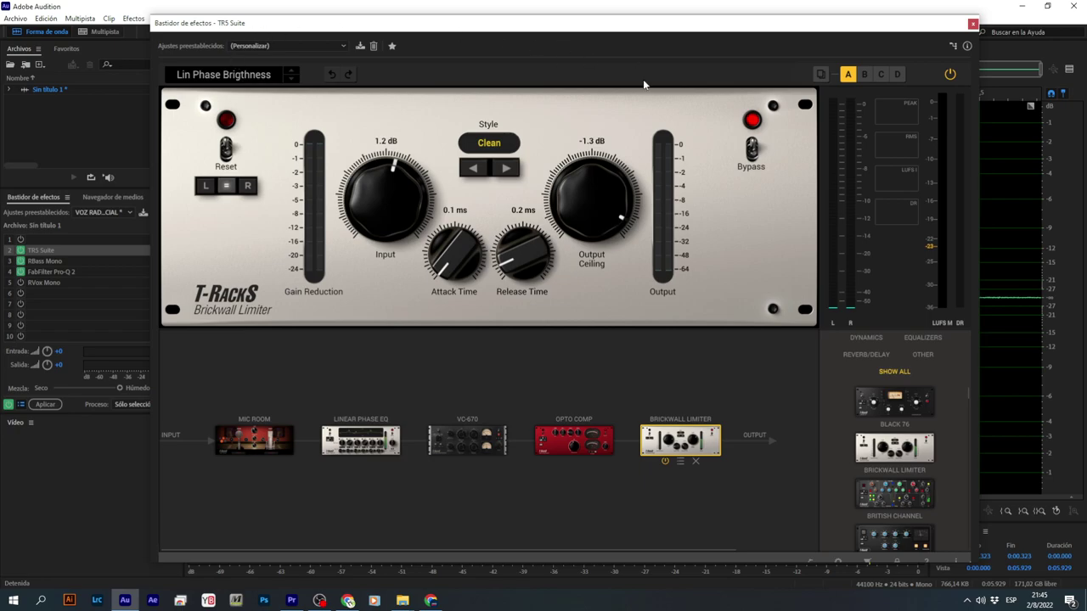
click(973, 24)
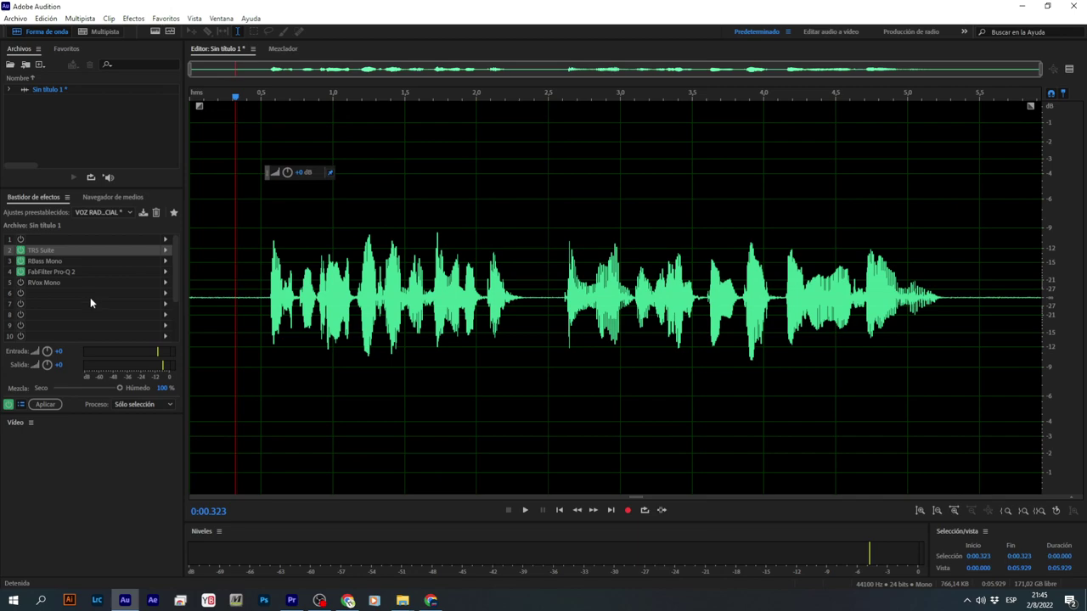
- Open RBass Mono and play the voice from 0:00.500, switching the effect off, on and off again to compare
double_click(56, 261)
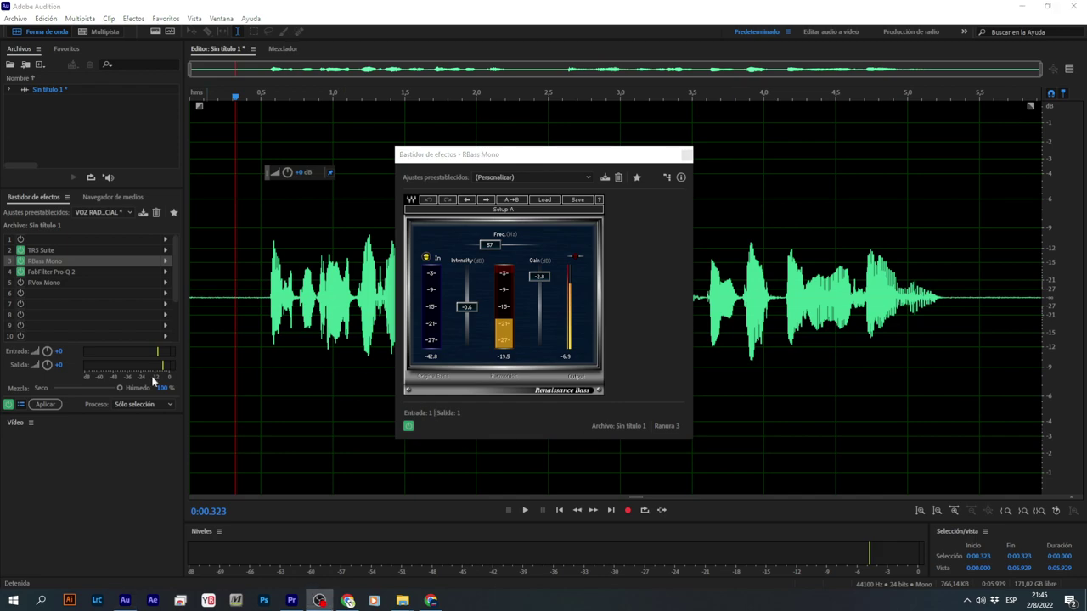
click(21, 262)
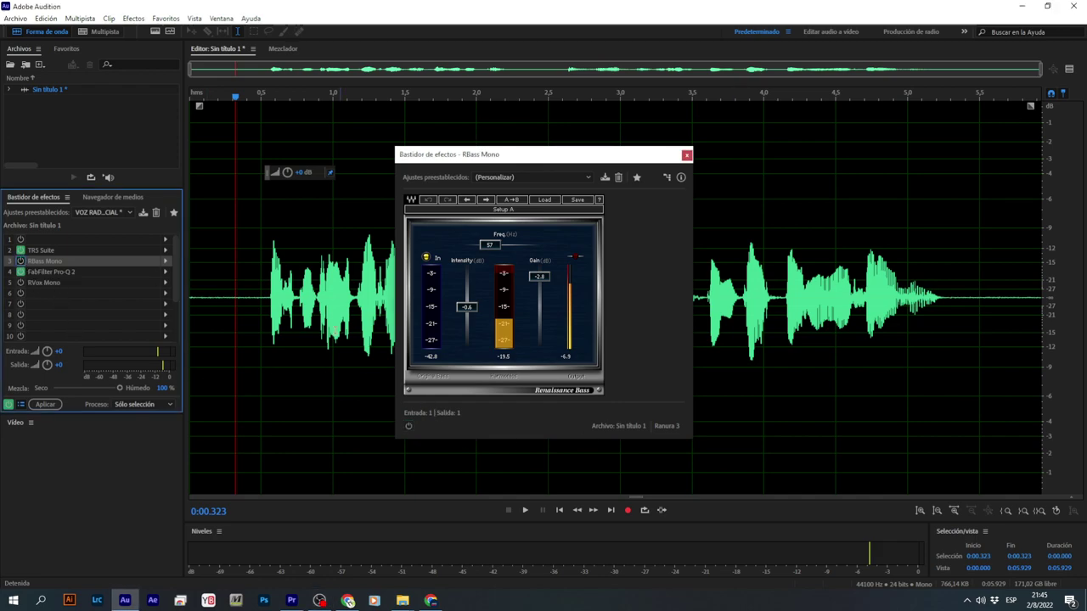
click(257, 326)
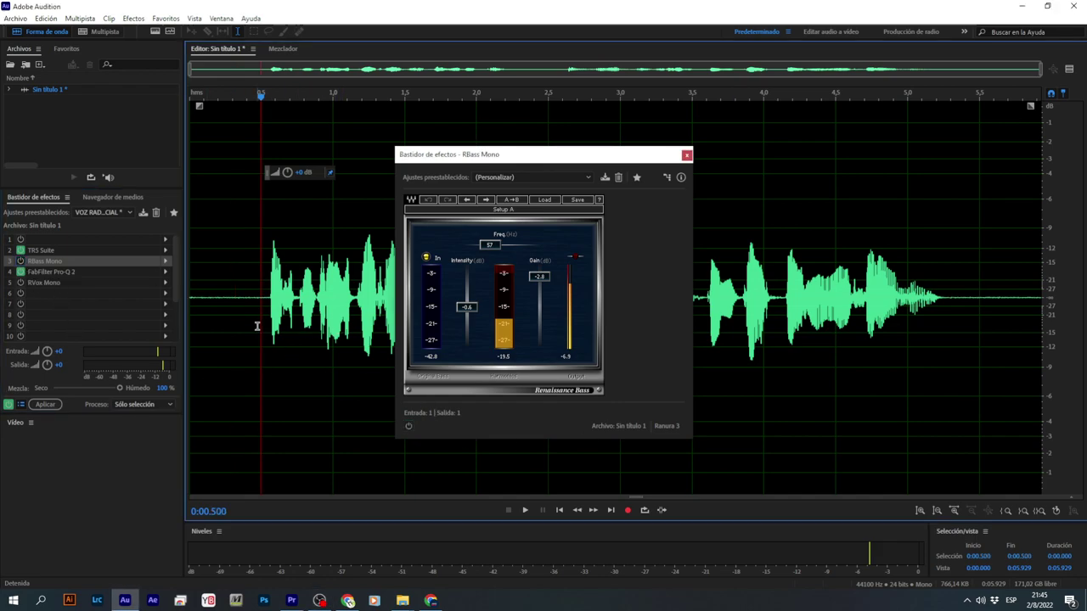
key(space)
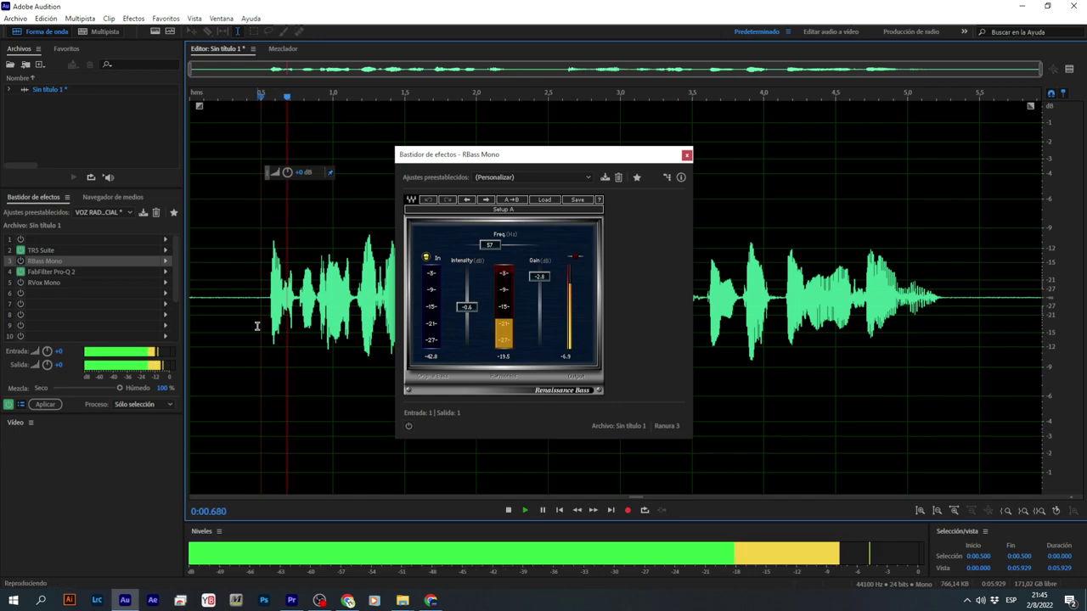
click(409, 427)
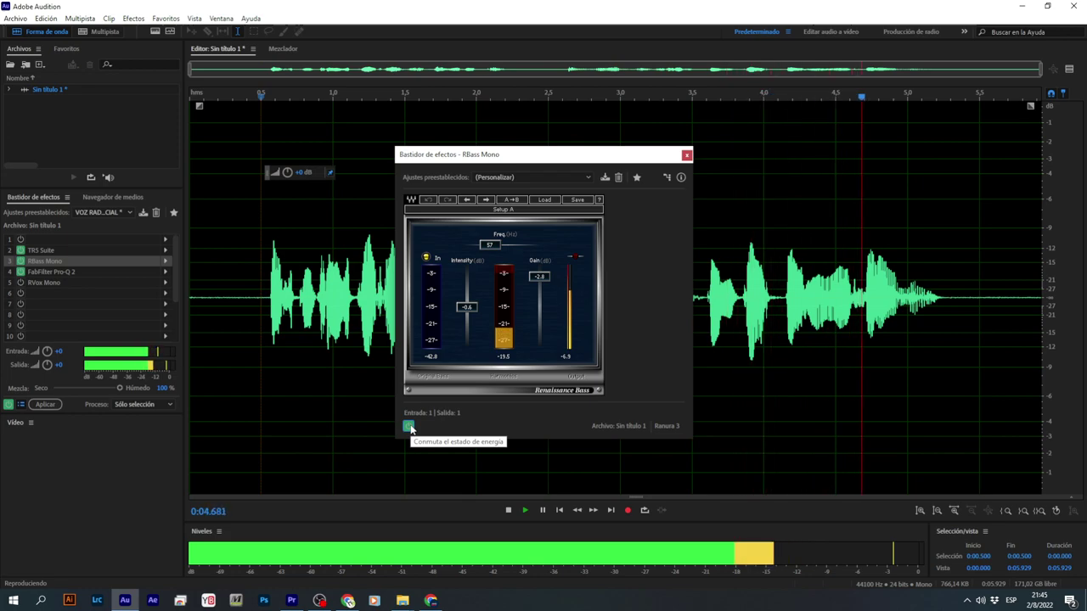
click(409, 426)
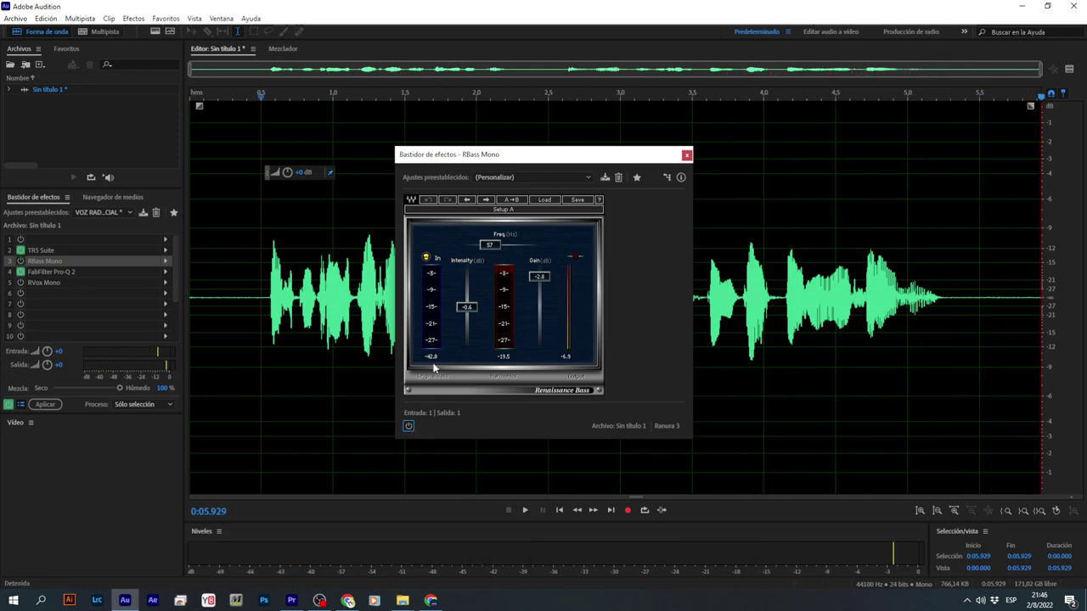
- Place the playhead at 0:00.426, switch RBass Mono back on and open the FabFilter Pro-Q 2 effect
click(251, 306)
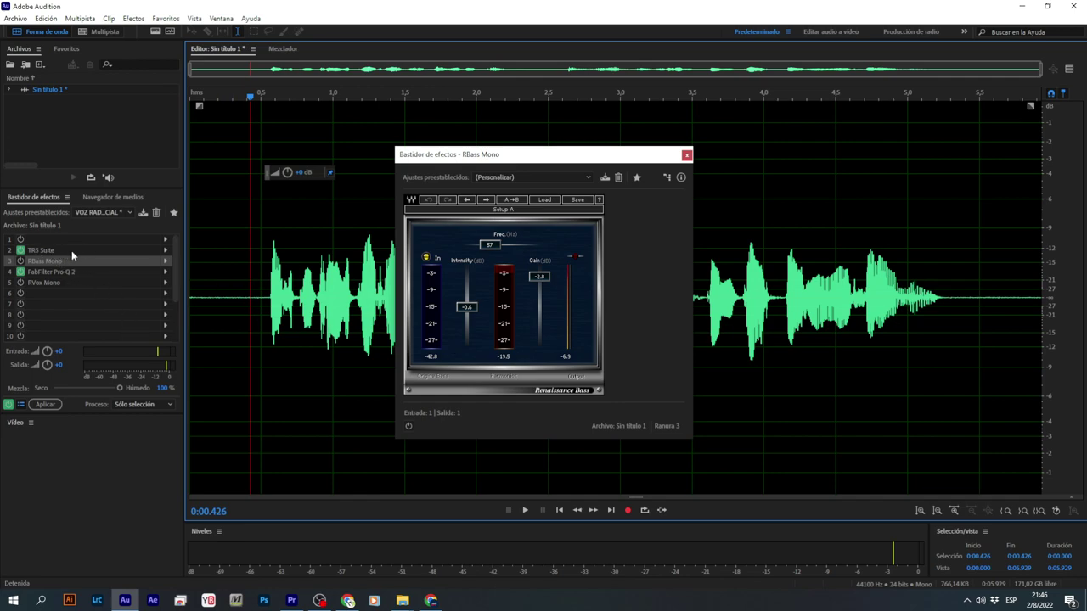
drag(72, 250, 46, 254)
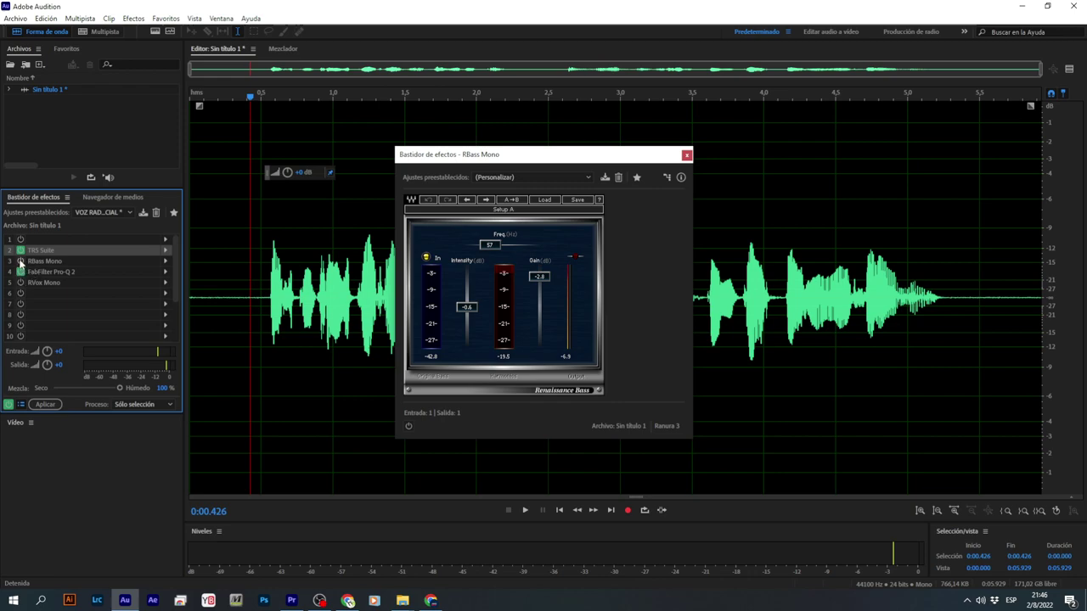
click(20, 262)
click(57, 273)
double_click(57, 274)
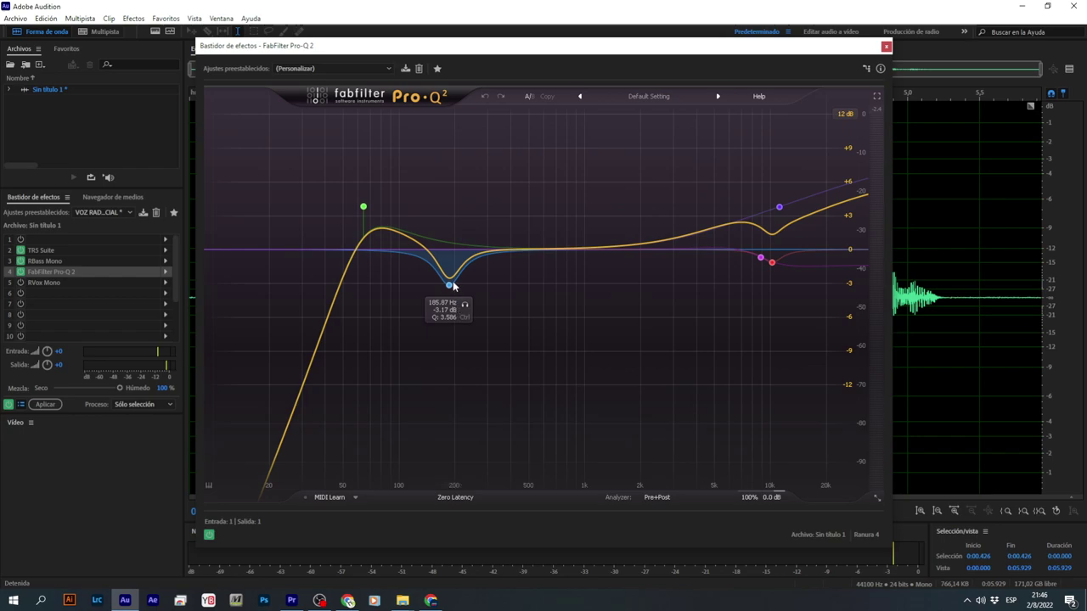
- Make the cut of the 185.87 Hz bell band slightly shallower and lower the low-cut band's Q to 1.284
drag(451, 286, 450, 279)
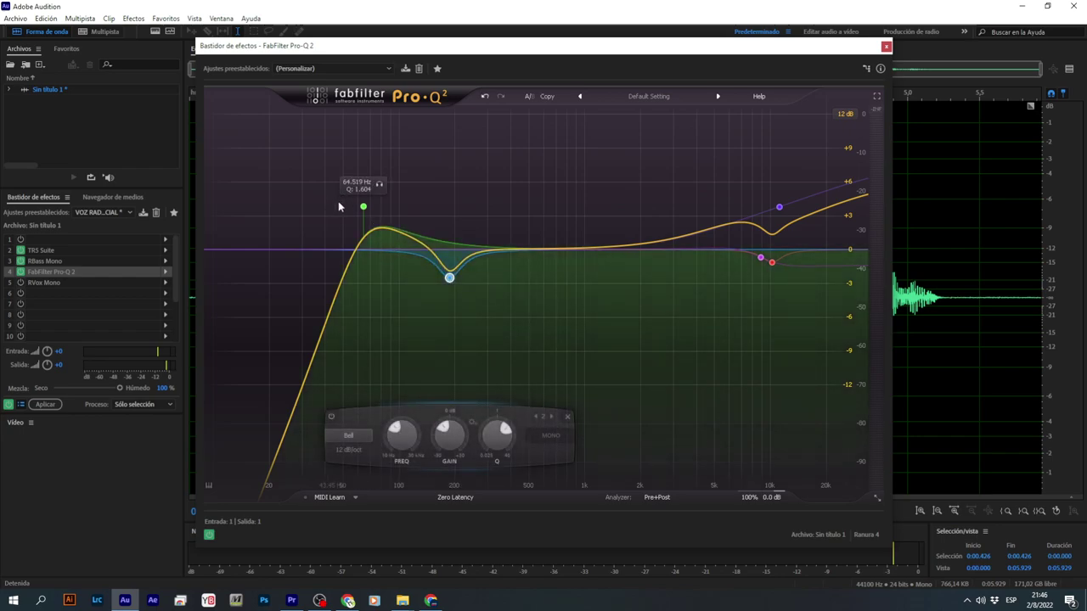
click(363, 207)
drag(364, 210, 364, 228)
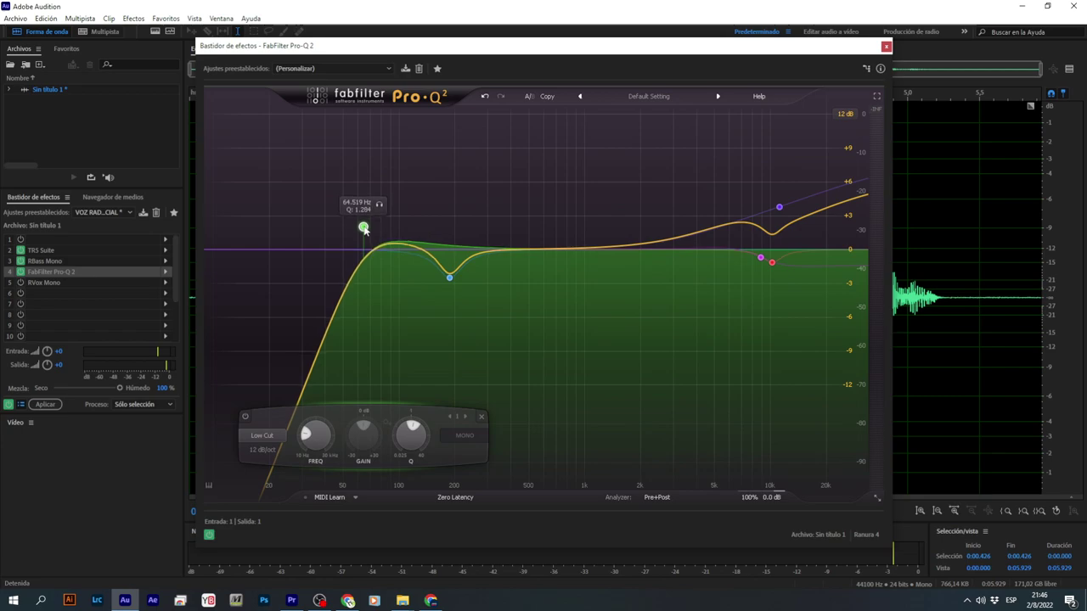
- Lower the 11225 Hz high shelf's gain to +7.04 dB, and raise the low-cut band's Q while moving it slightly lower in frequency
click(780, 208)
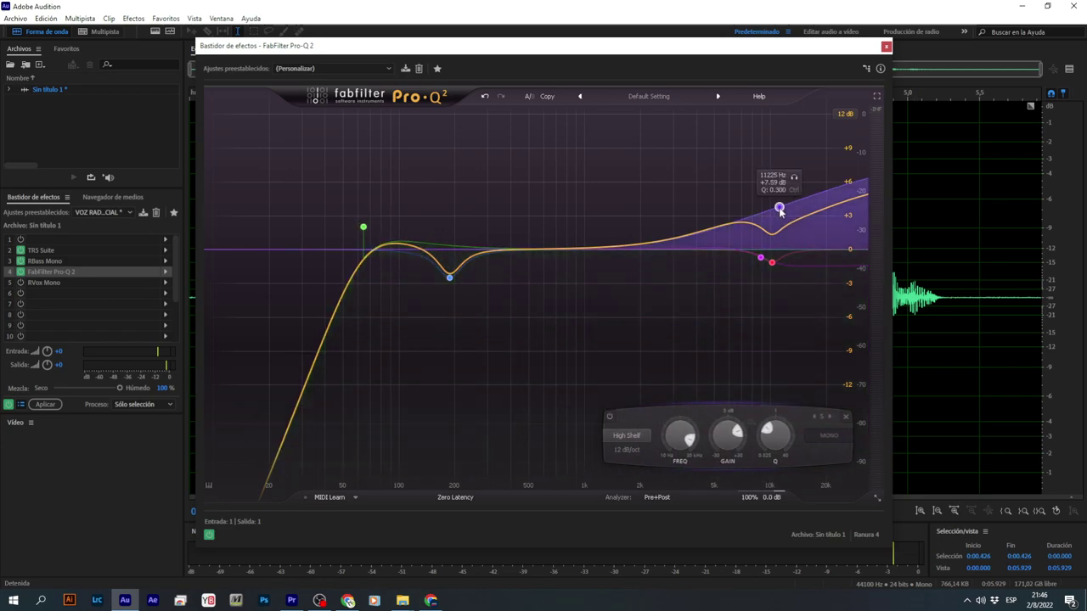
drag(779, 210, 778, 222)
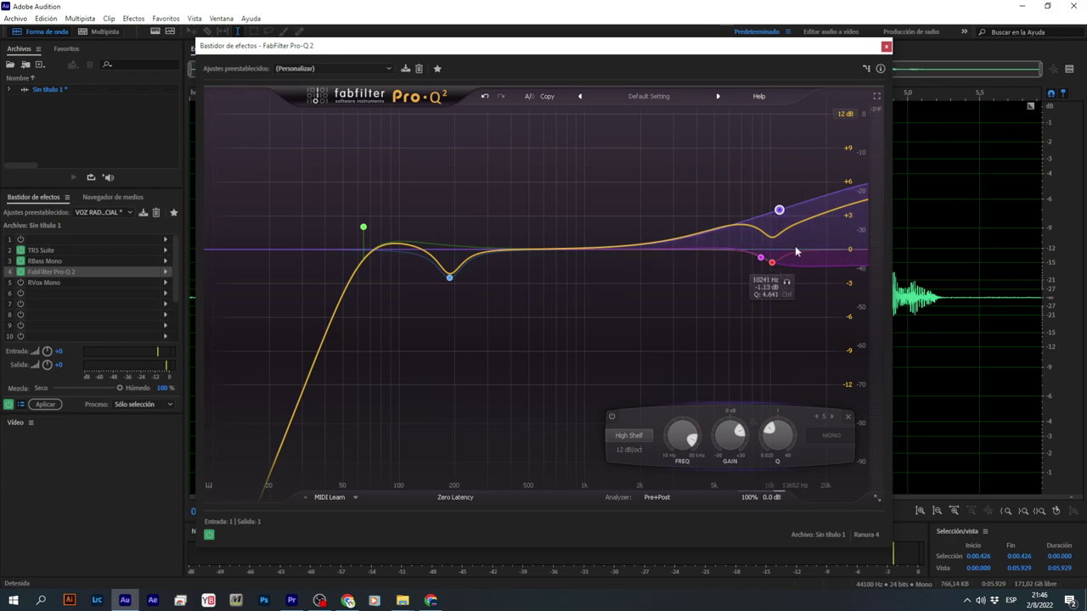
click(363, 227)
mouse_move(364, 227)
mouse_down()
mouse_move(364, 241)
mouse_move(361, 214)
mouse_up()
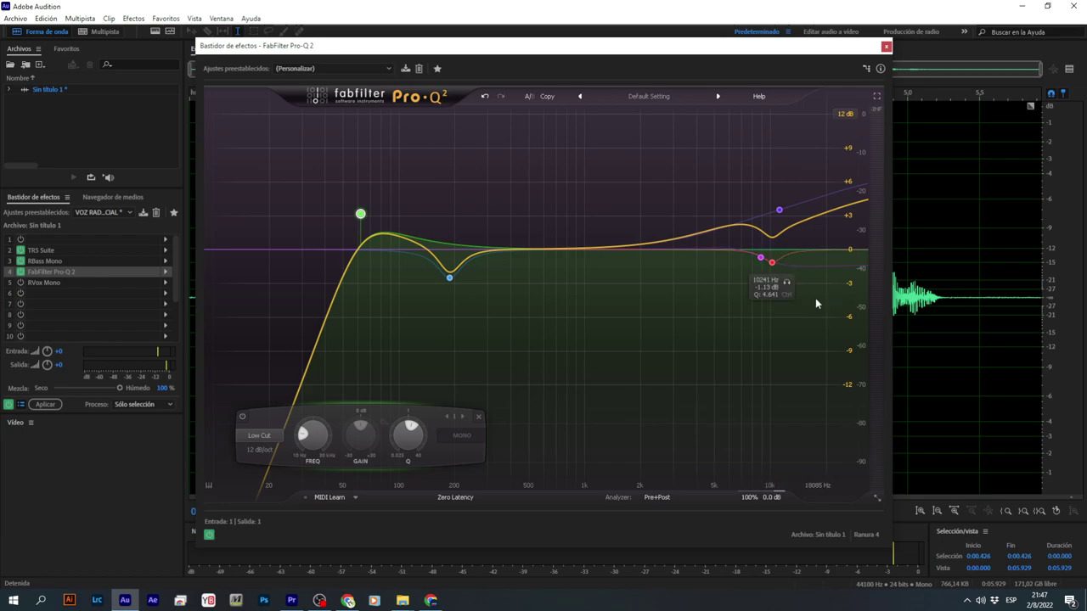
- Review the high shelf band's settings, and close the FabFilter Pro-Q 2 and RBass Mono windows
mouse_move(789, 213)
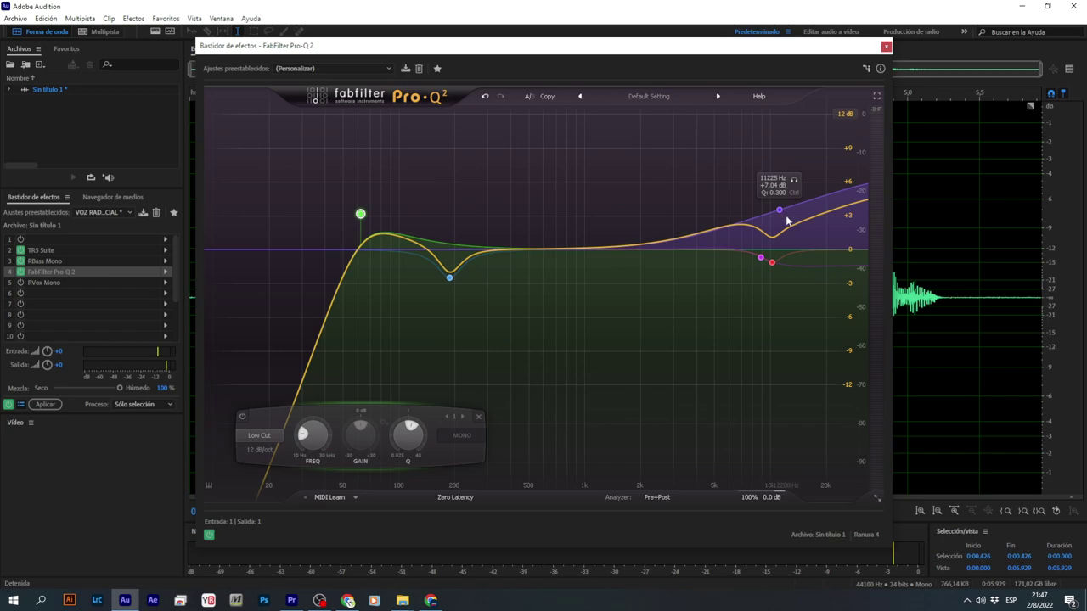
click(779, 210)
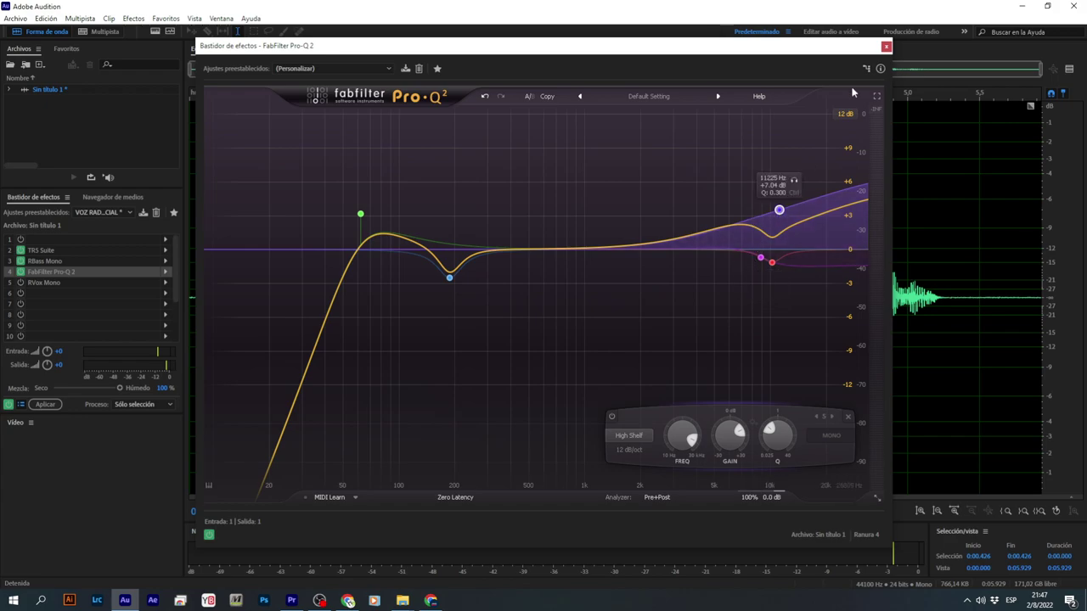
click(887, 46)
drag(623, 159, 881, 149)
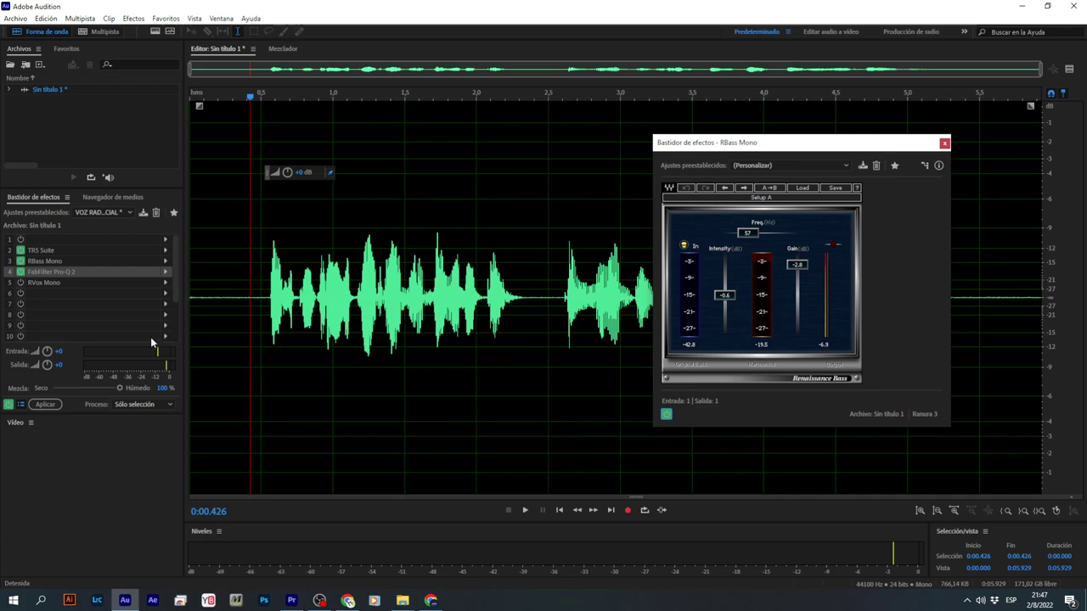
click(945, 144)
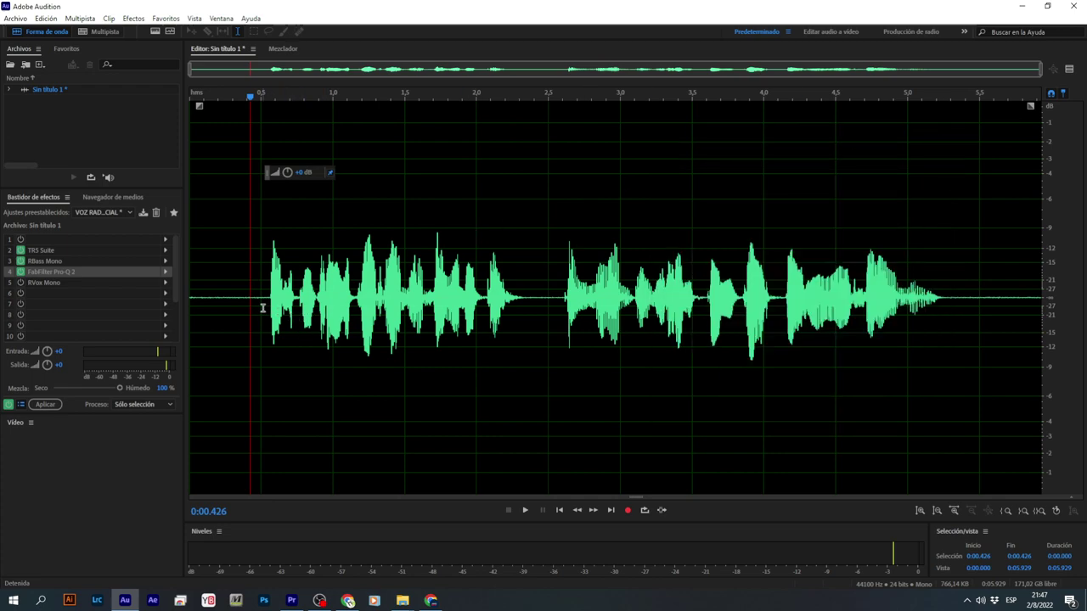
- Open the TR5 Suite effect to view its Brickwall Limiter module, and close it again
click(39, 253)
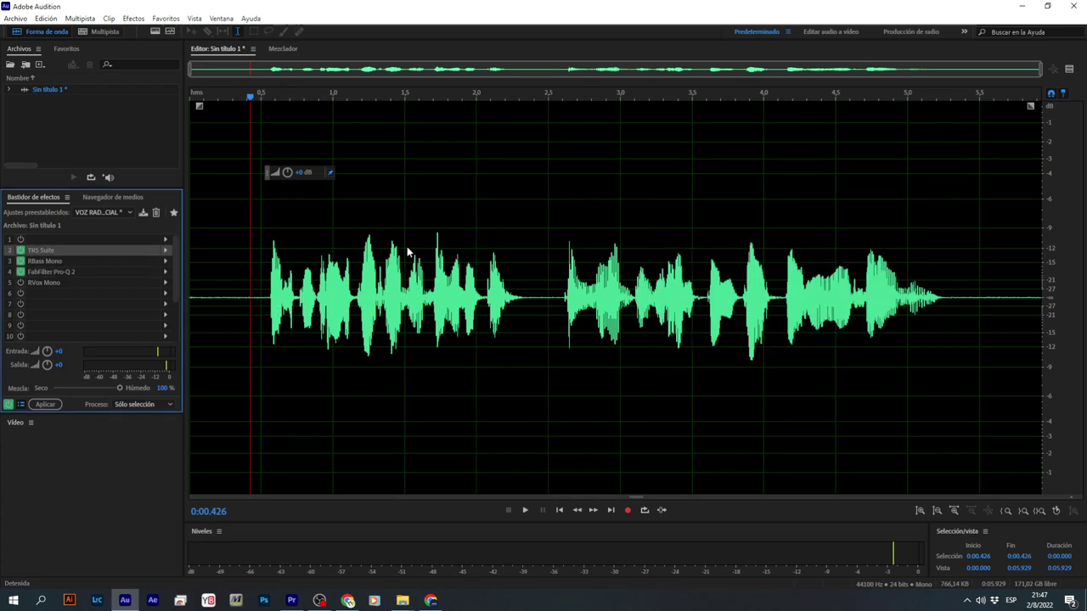
double_click(145, 251)
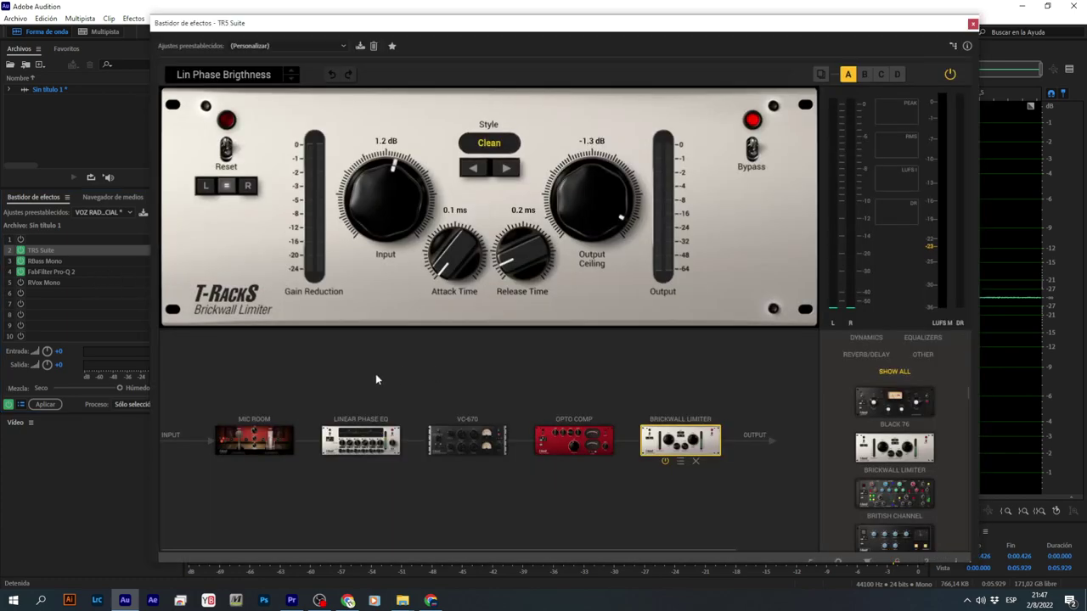
click(973, 23)
- Switch TR5 Suite off and play the voice from 0:00.536 to hear it without that effect, stopping at 0:01.151
click(21, 252)
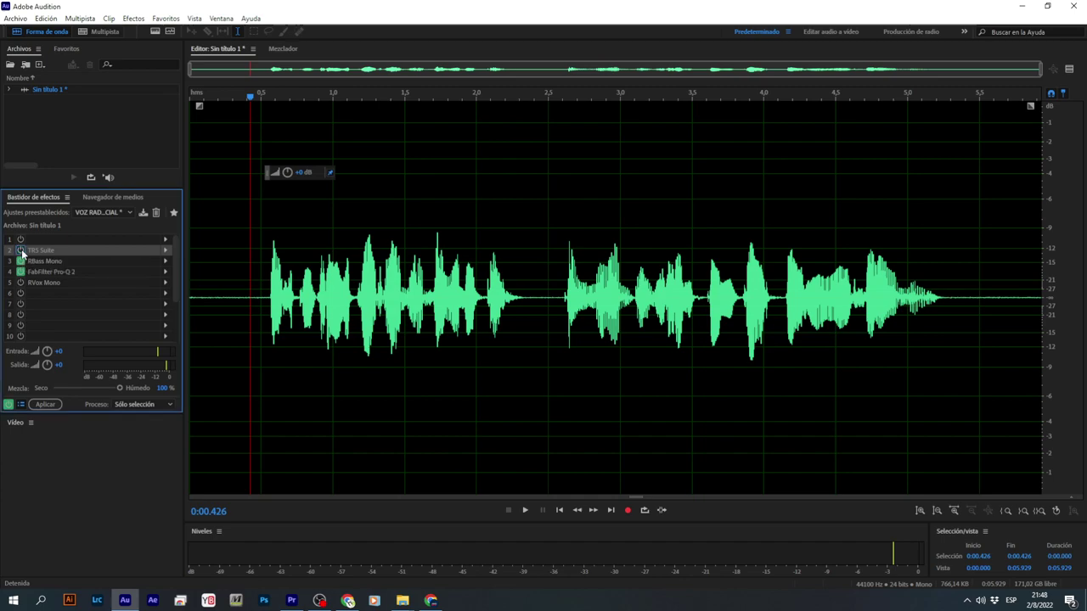
click(267, 324)
key(space)
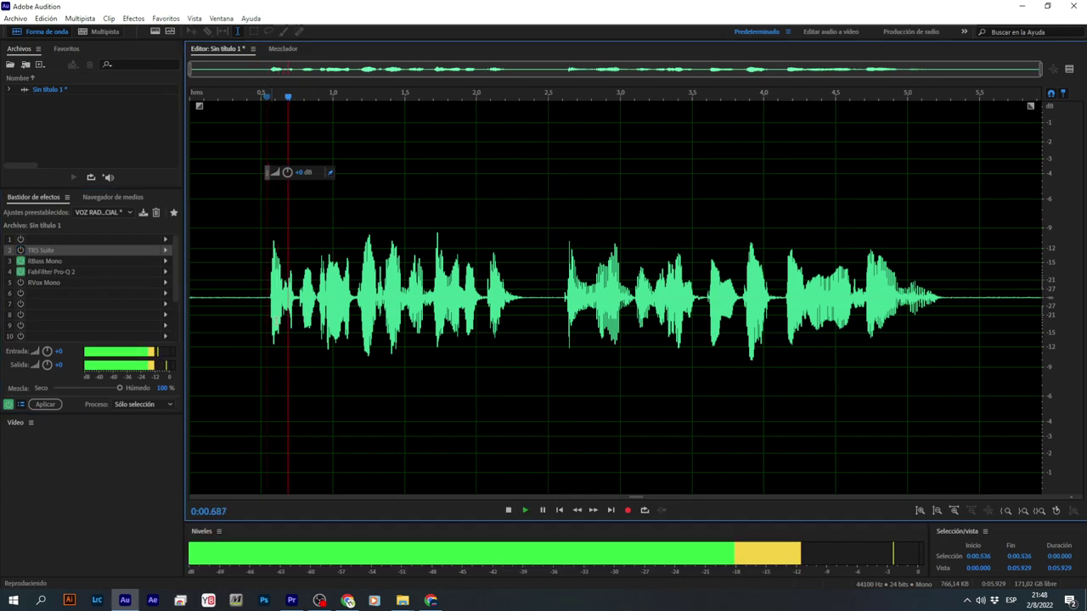
key(space)
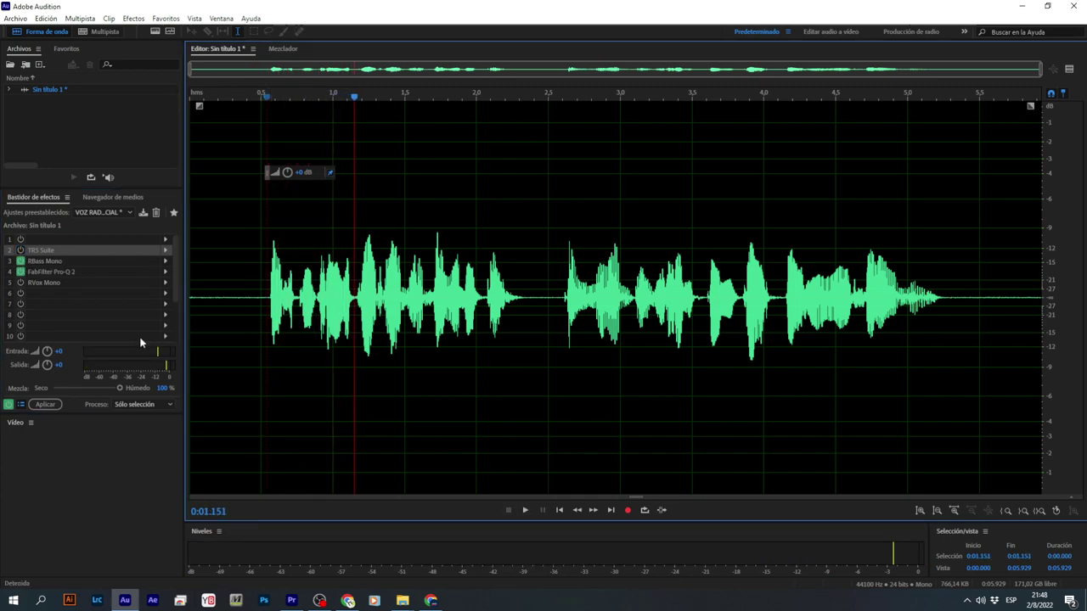
- Insert the Waves VST3 dynamics plugin C1 comp-sc Mono in slot 1 of the effects rack
click(166, 239)
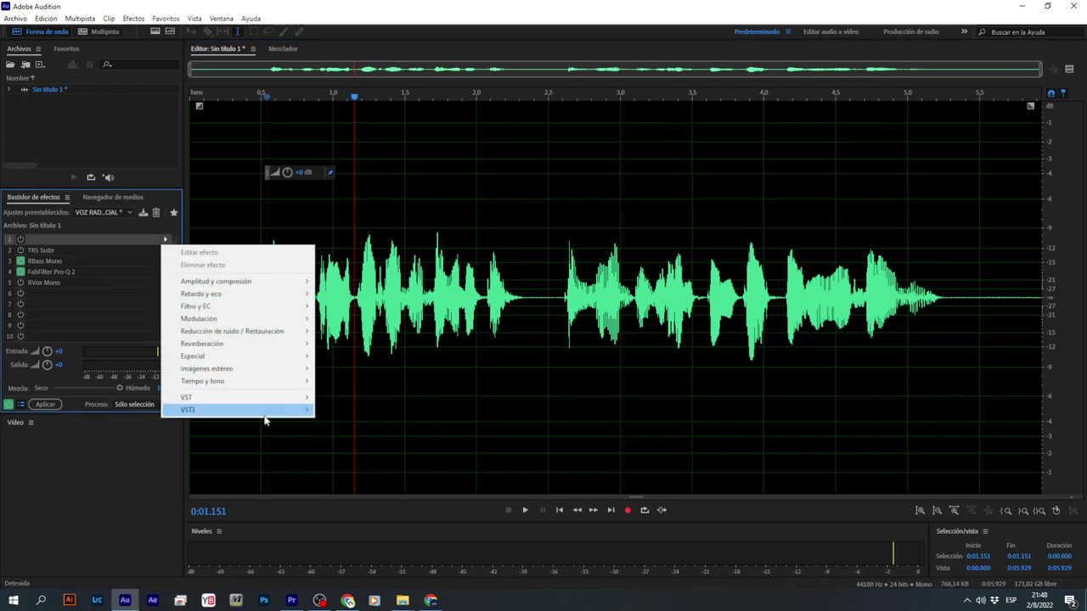
mouse_move(265, 411)
mouse_move(401, 474)
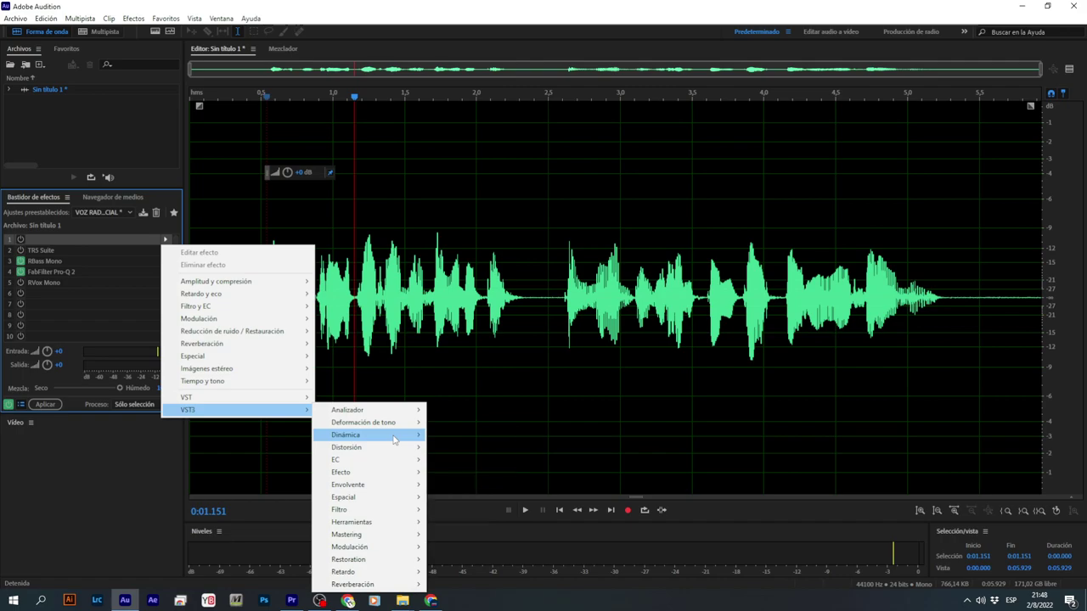
mouse_move(408, 437)
mouse_move(495, 465)
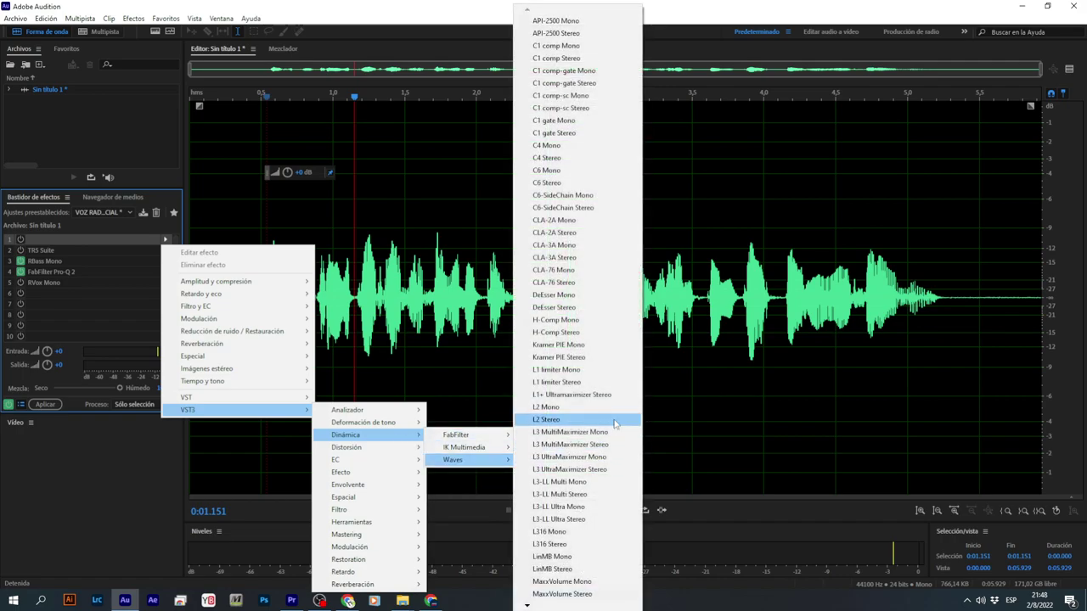
mouse_move(526, 605)
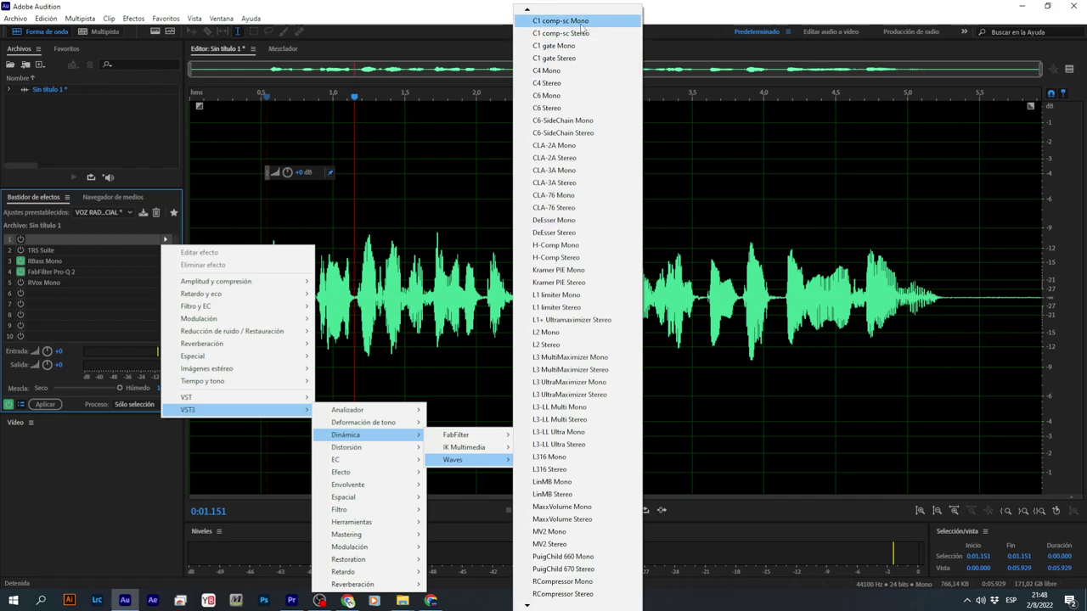
click(582, 21)
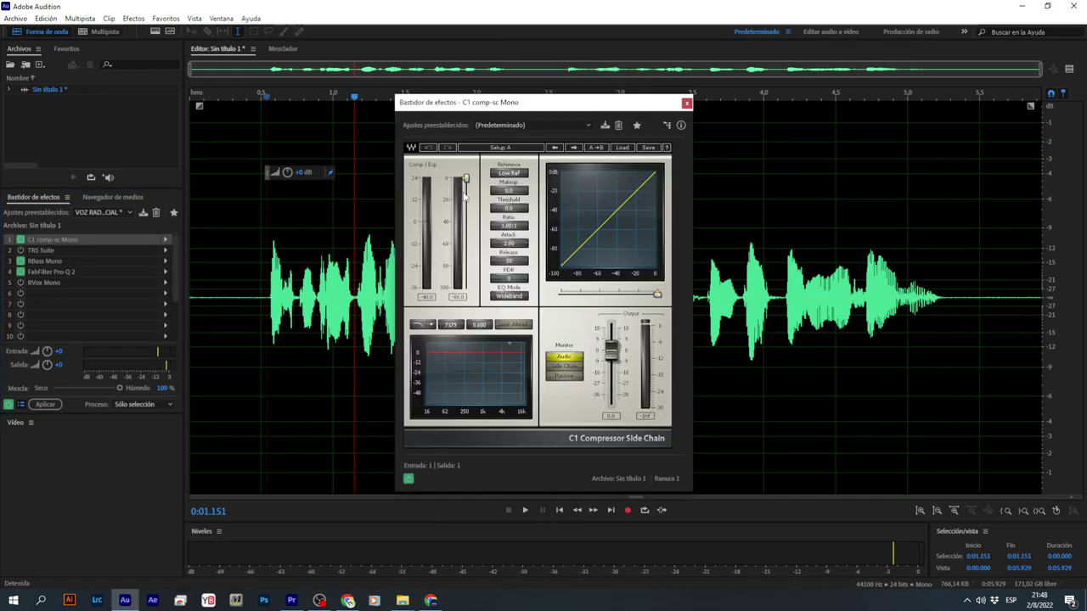
- Load the JJP Goo Vox preset in C1 comp-sc Mono, play the voice from 0:00.682 to hear it, and close the effect
click(528, 125)
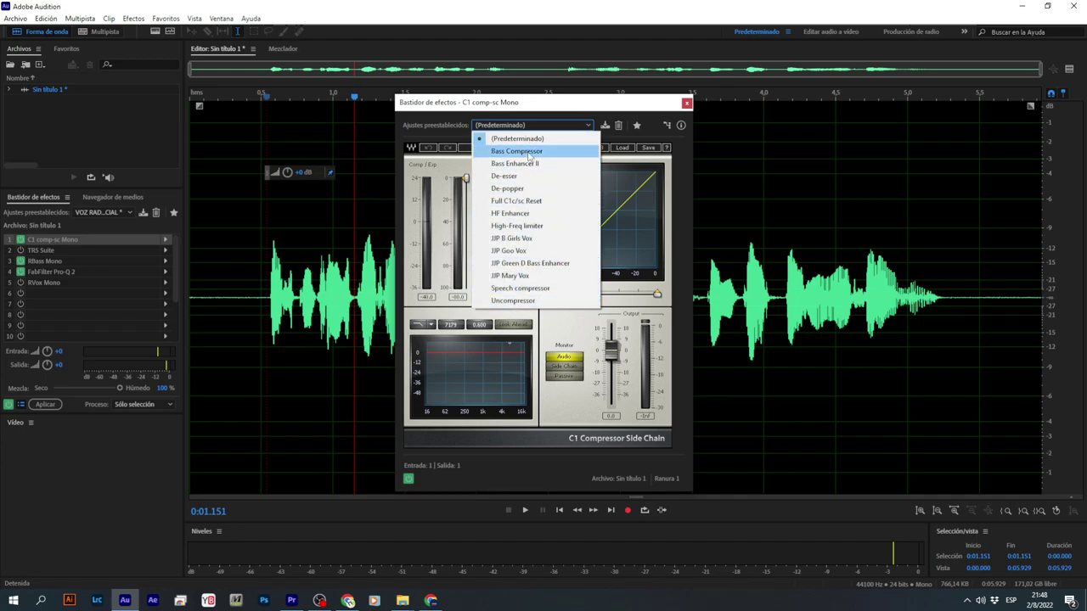
click(543, 250)
key(space)
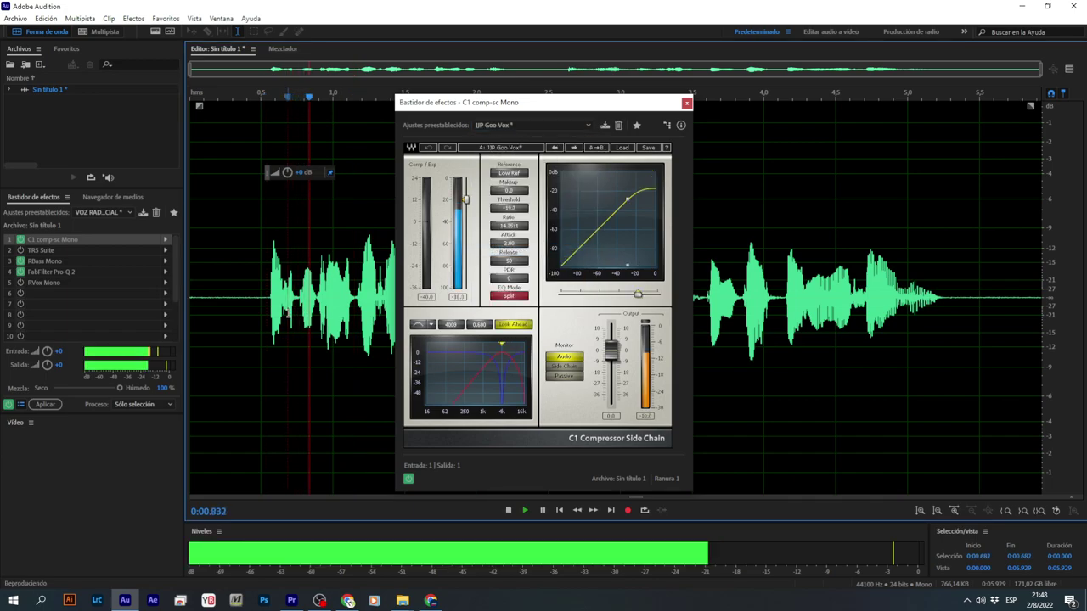
key(space)
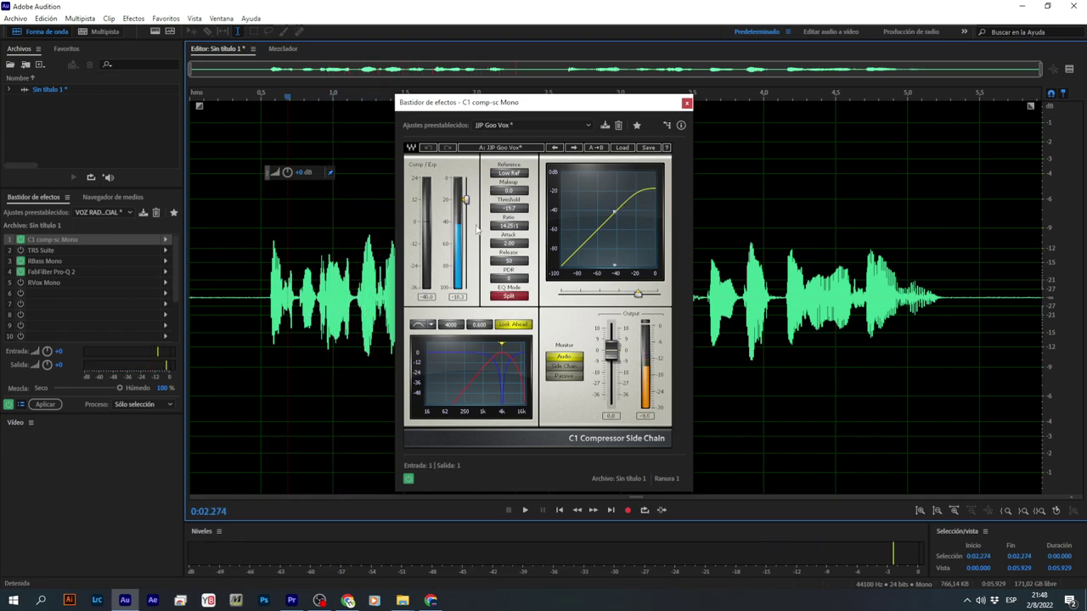
click(687, 103)
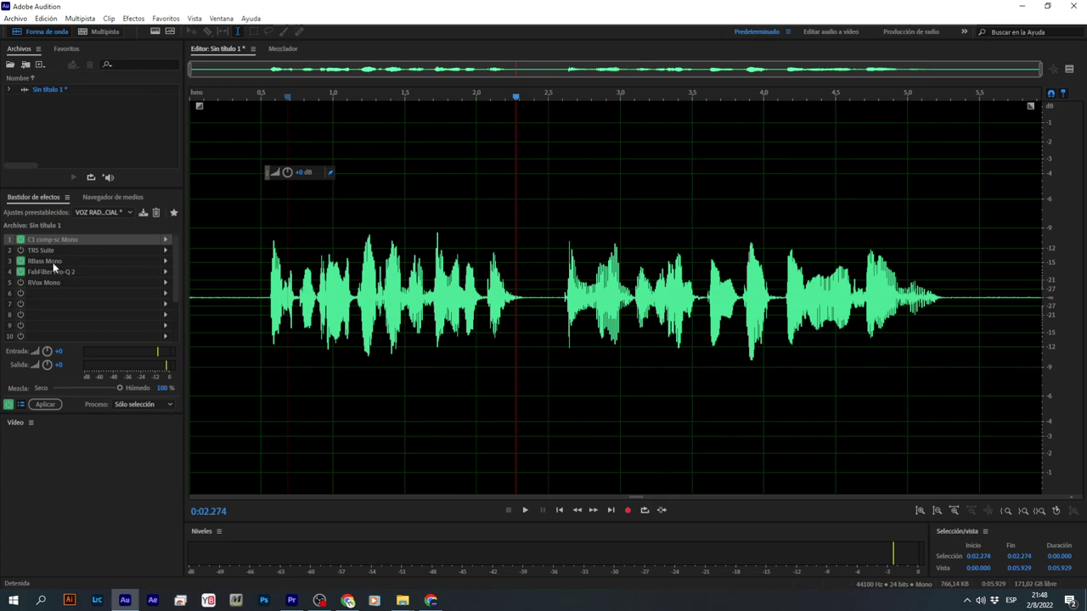
- Remove C1 comp-sc Mono from slot 1 and switch TR5 Suite back on
click(25, 252)
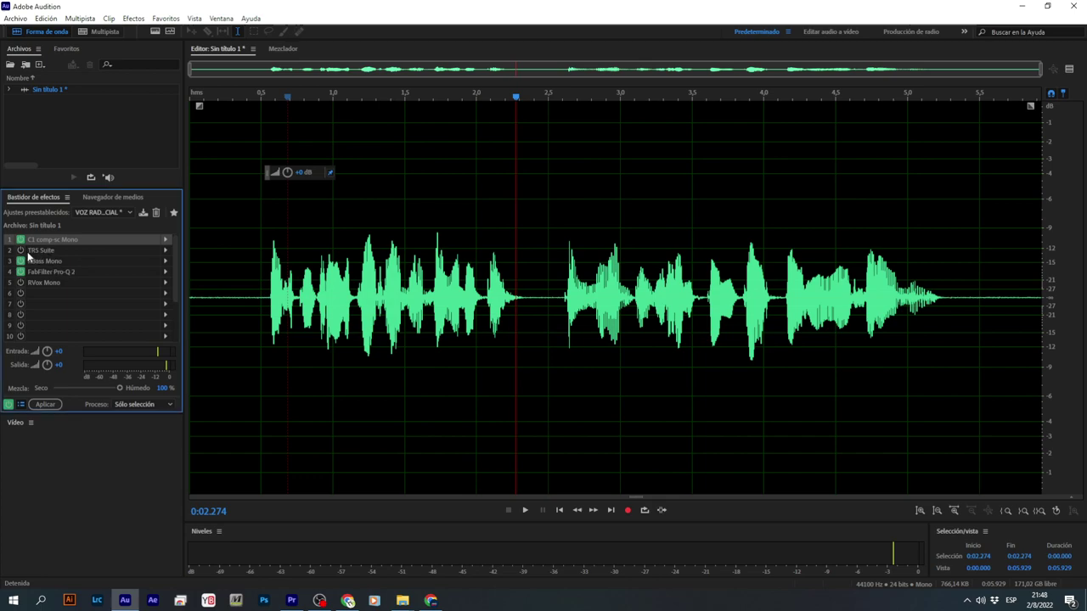
key(Delete)
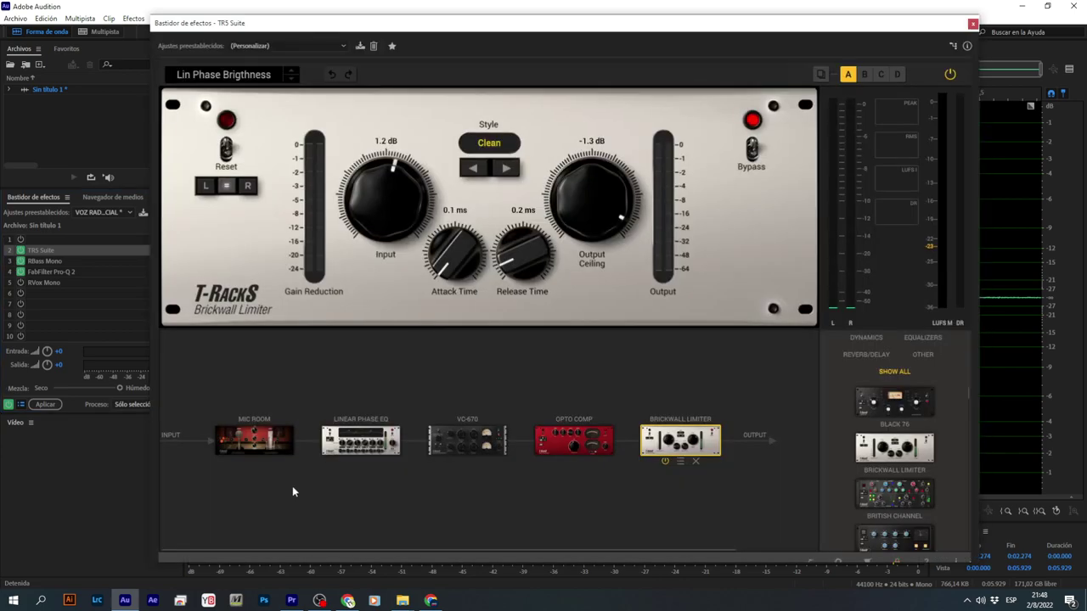
- View the Mic Room, Linear Phase EQ and VC-670 modules of TR5 Suite in turn, and close the effect
click(256, 441)
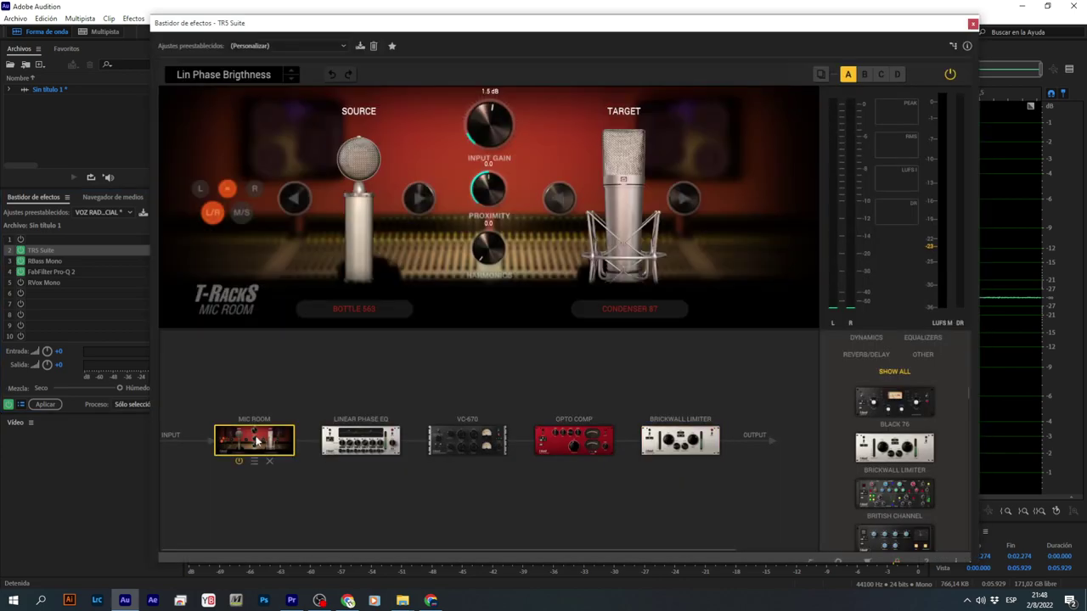
click(372, 439)
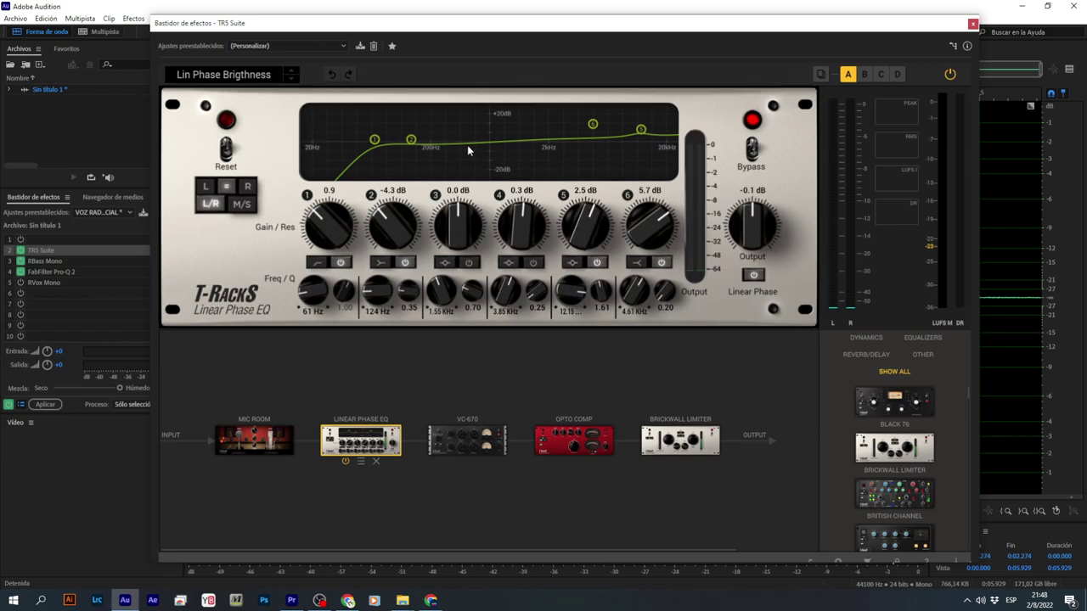
click(463, 445)
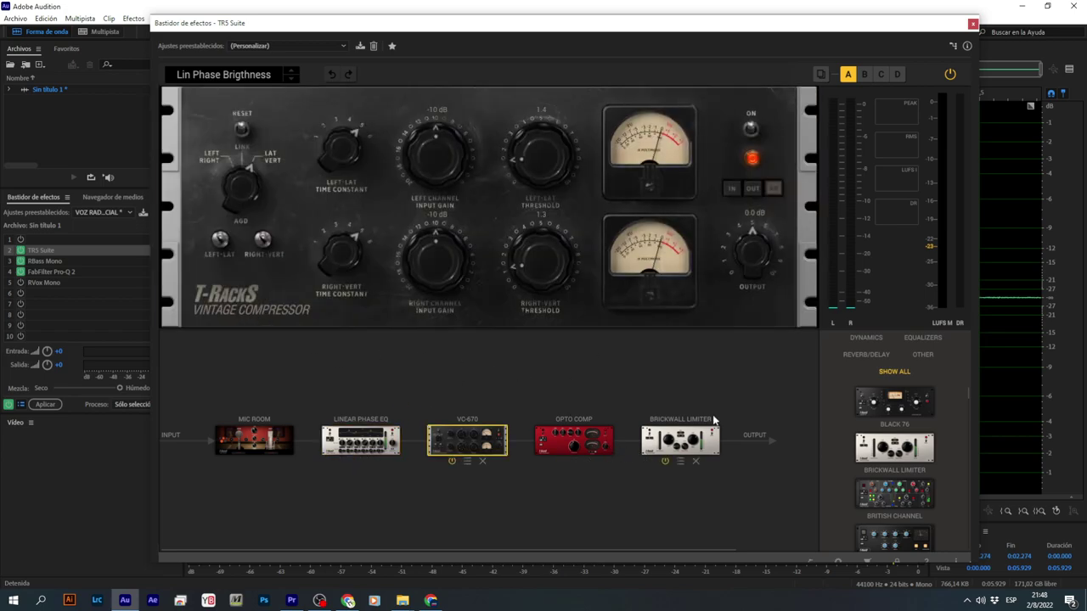
click(973, 22)
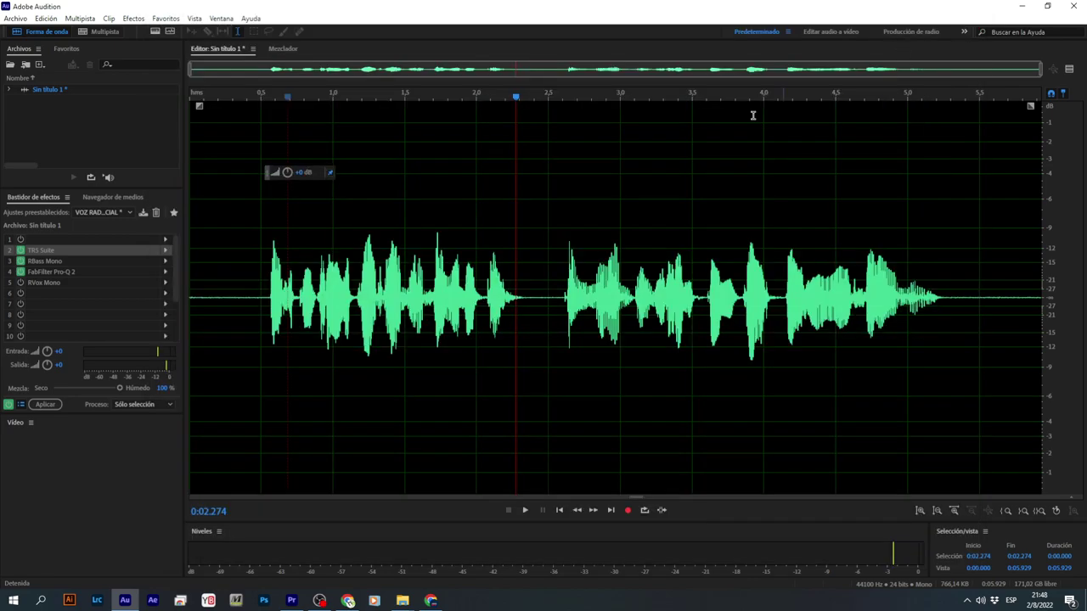
- Place the playhead at 0:00.500, just before the speech begins
click(243, 303)
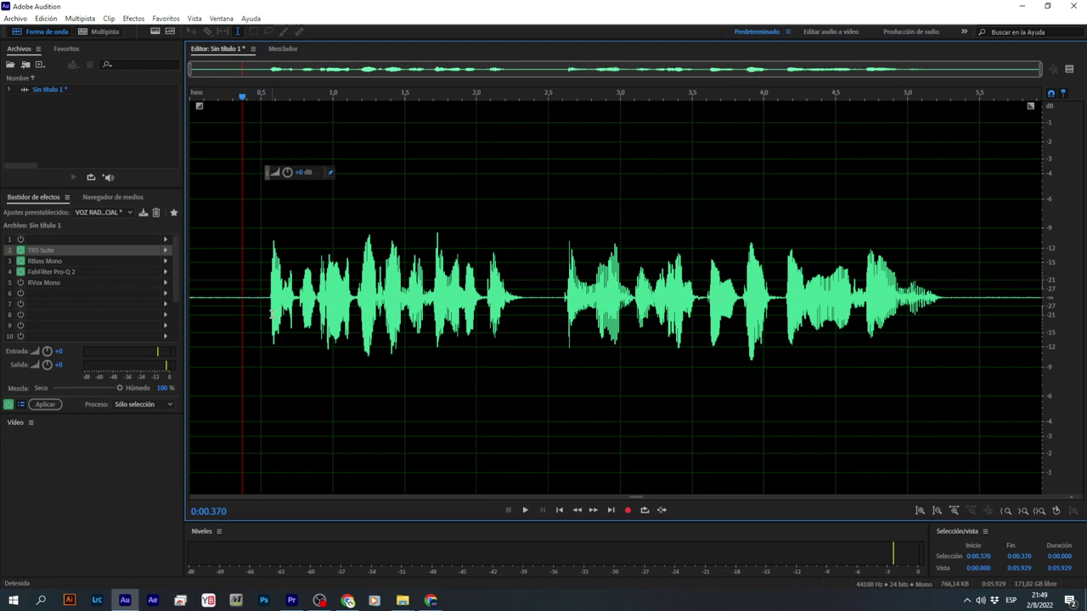
click(261, 298)
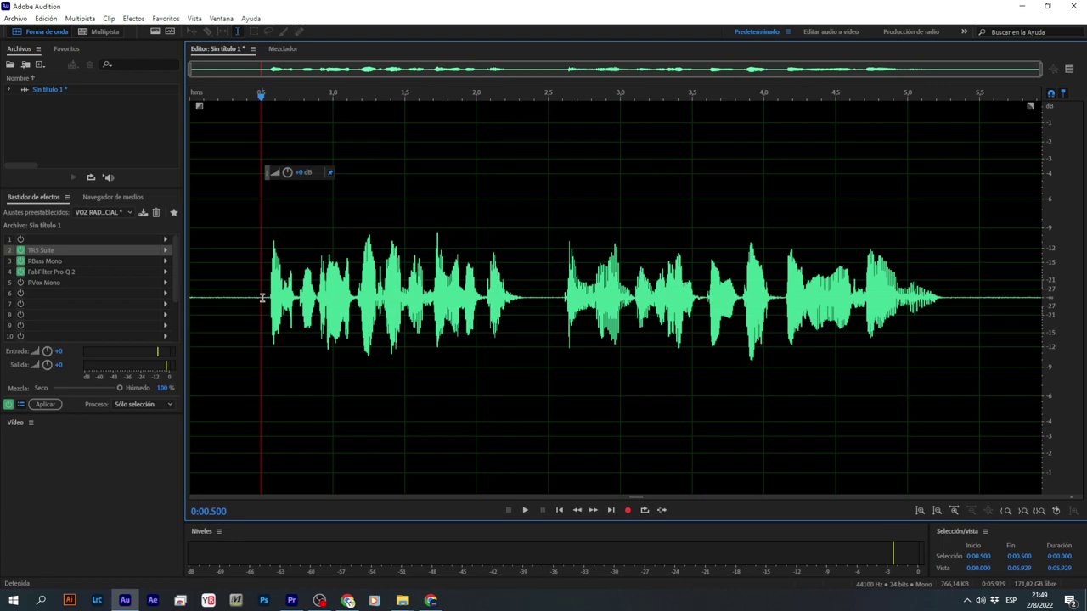